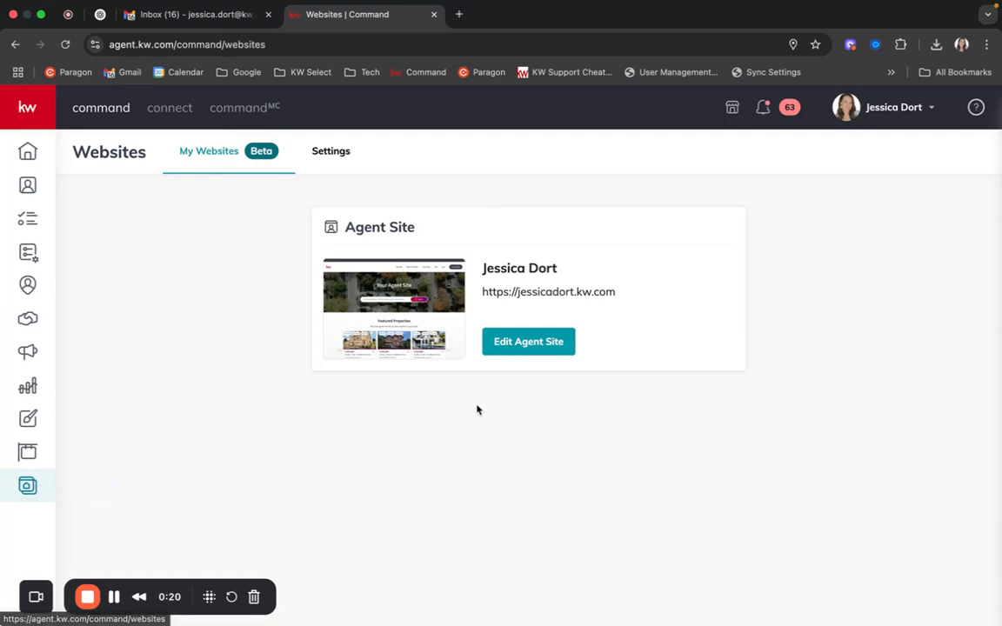
# Open the agent site in Expert Mode and bring up the Custom Homepage for editing.
pyautogui.click(528, 343)
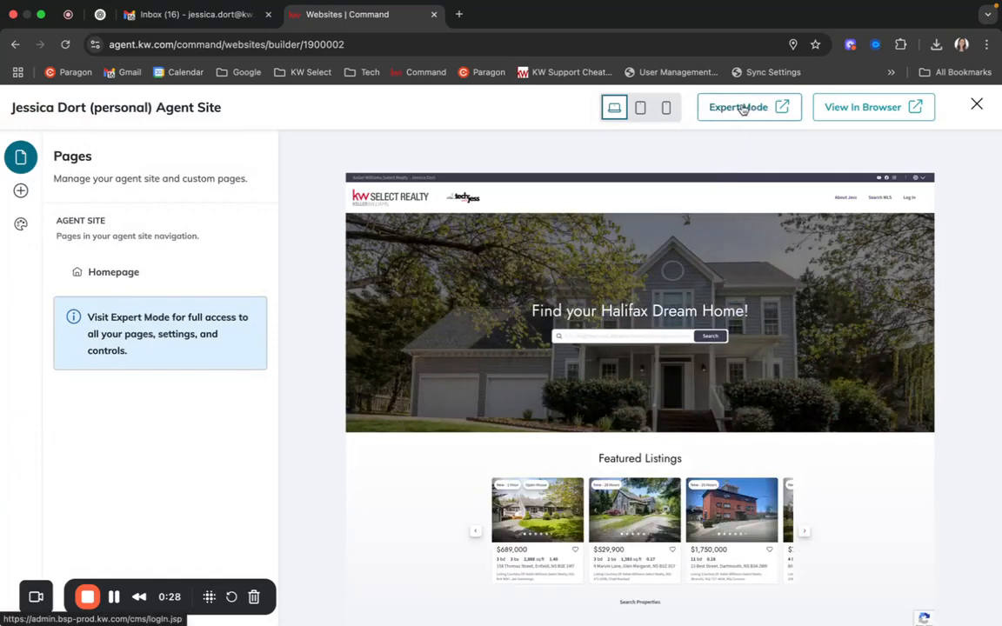
pyautogui.click(741, 107)
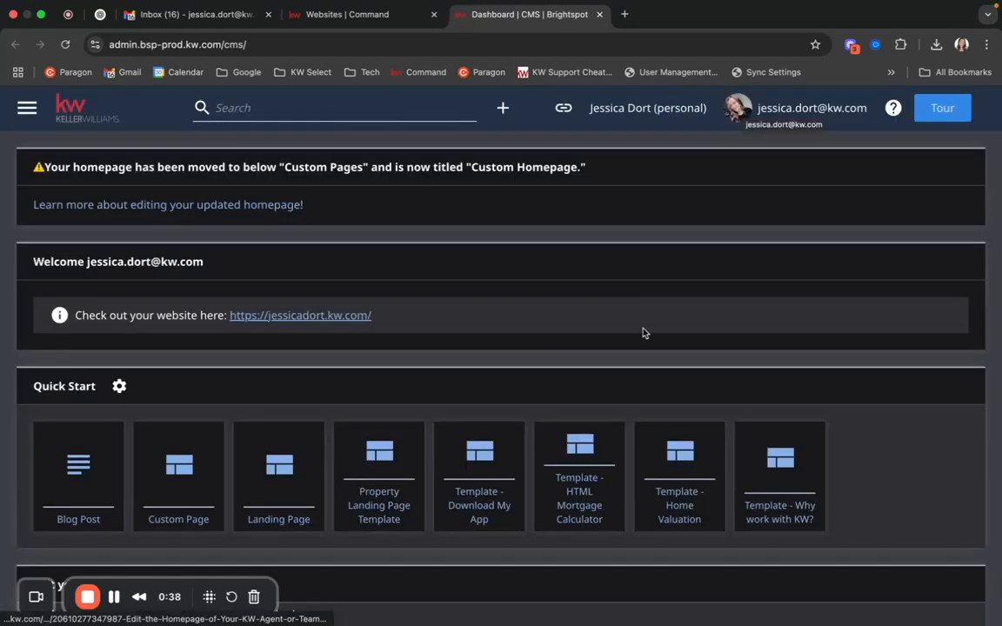
pyautogui.scroll(-8, 450, 412)
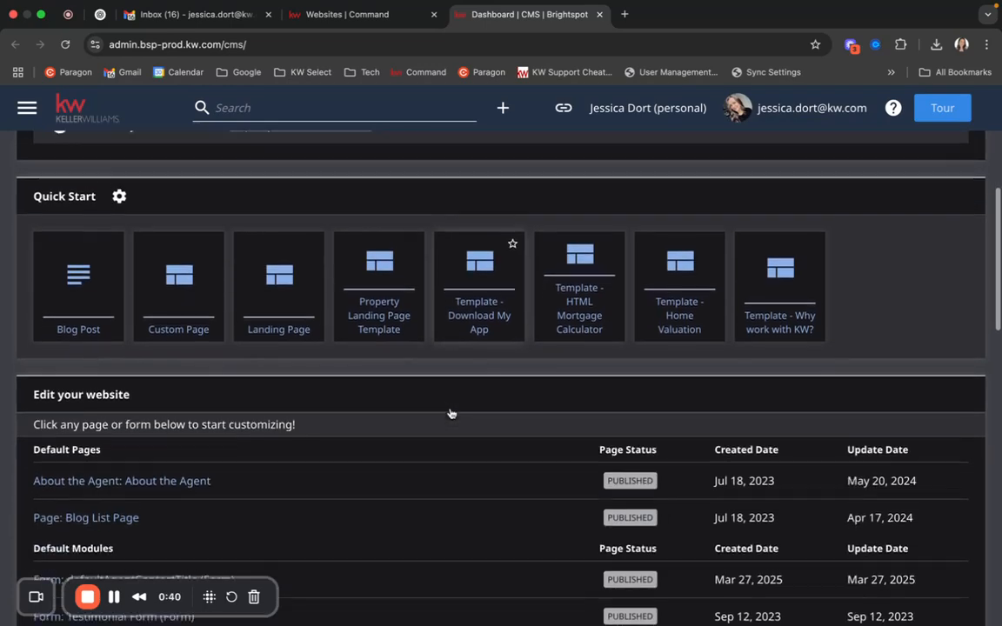
pyautogui.scroll(-2, 450, 412)
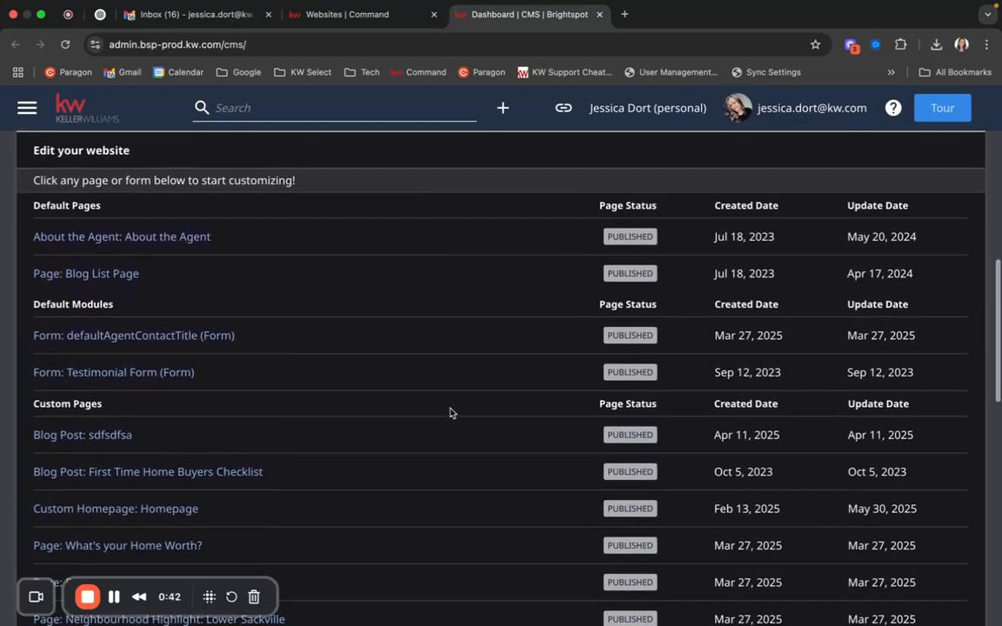
pyautogui.scroll(-1, 130, 452)
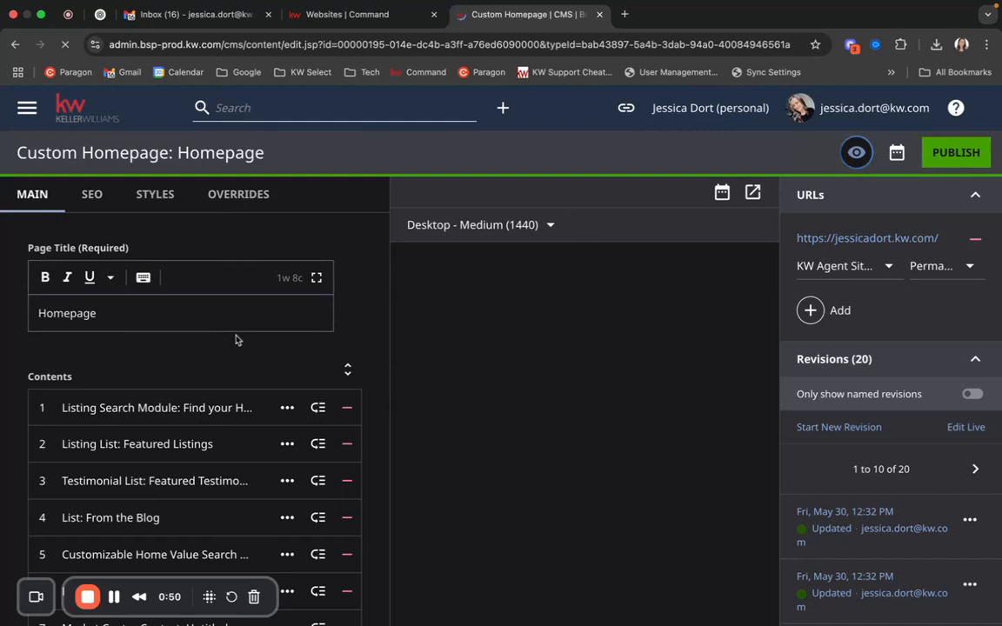
pyautogui.scroll(-1, 243, 360)
pyautogui.scroll(1, 243, 360)
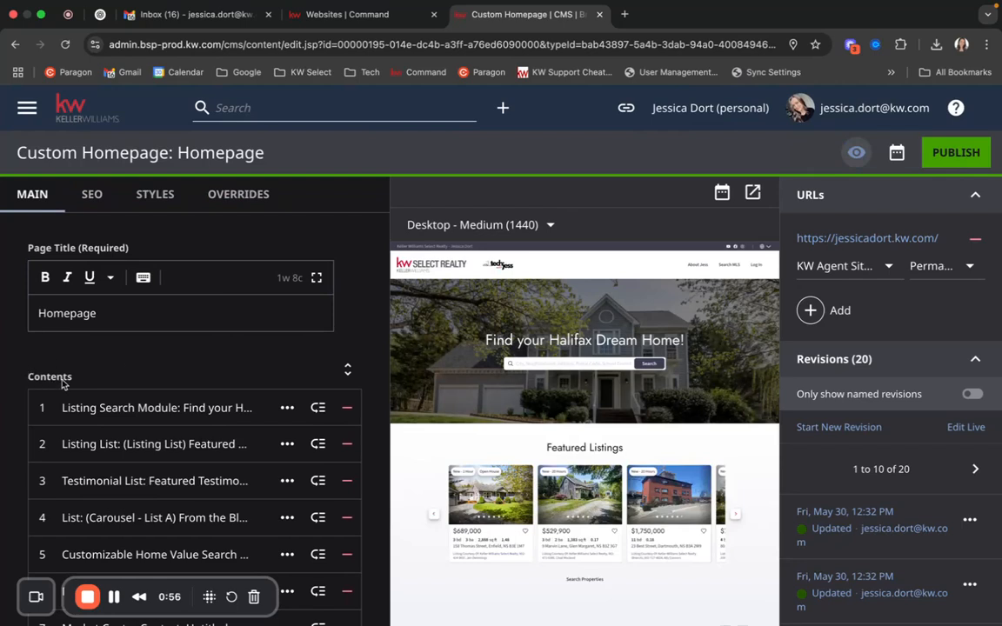
# Expand the Featured Listings module in the homepage contents to show its main settings.
pyautogui.click(122, 445)
pyautogui.scroll(-1, 105, 446)
pyautogui.scroll(-5, 105, 446)
pyautogui.scroll(2, 105, 450)
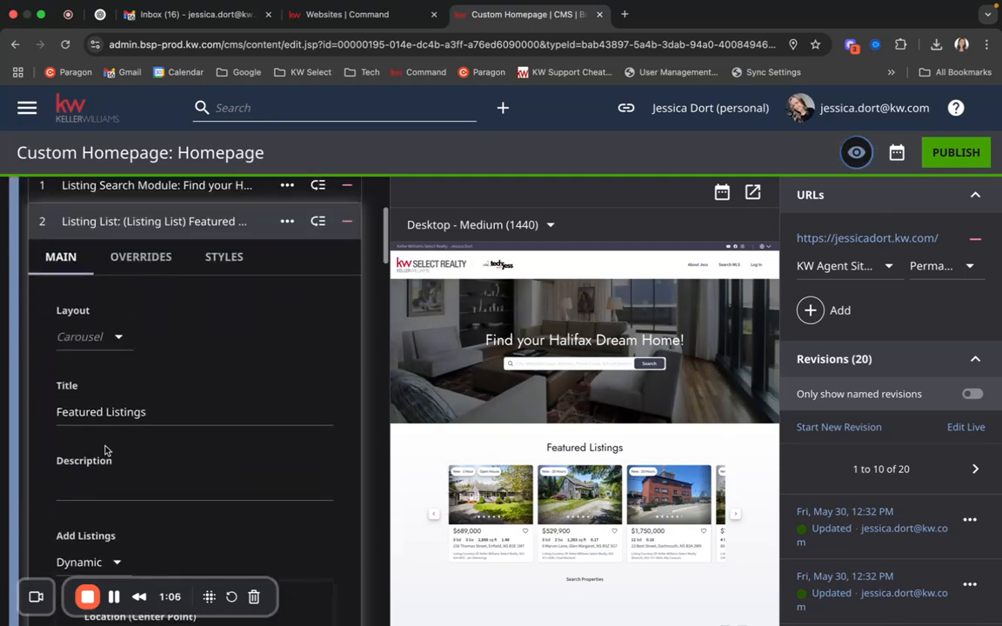
pyautogui.scroll(-2, 105, 449)
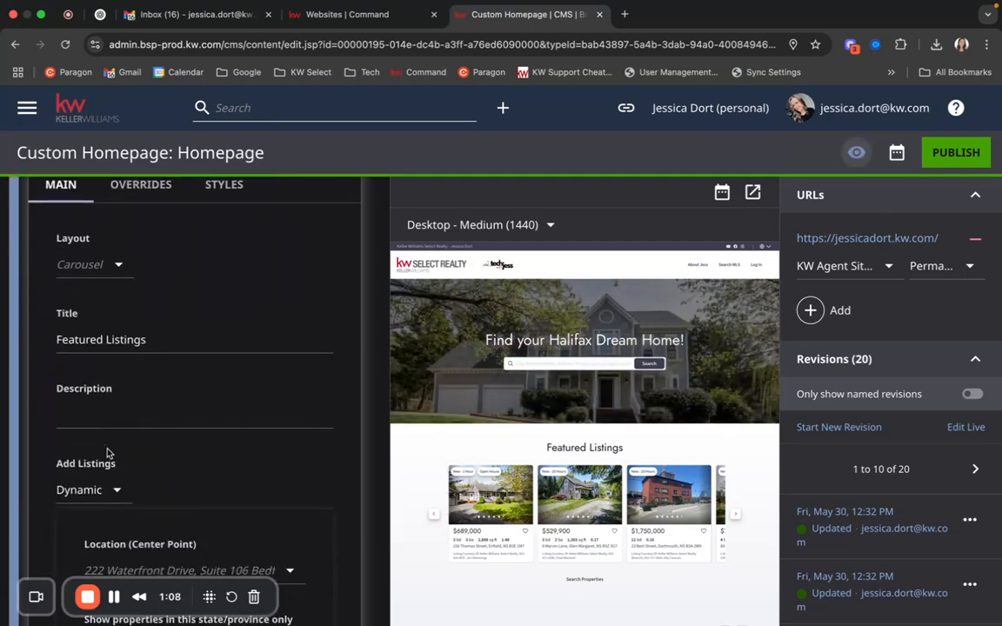
pyautogui.scroll(1, 132, 472)
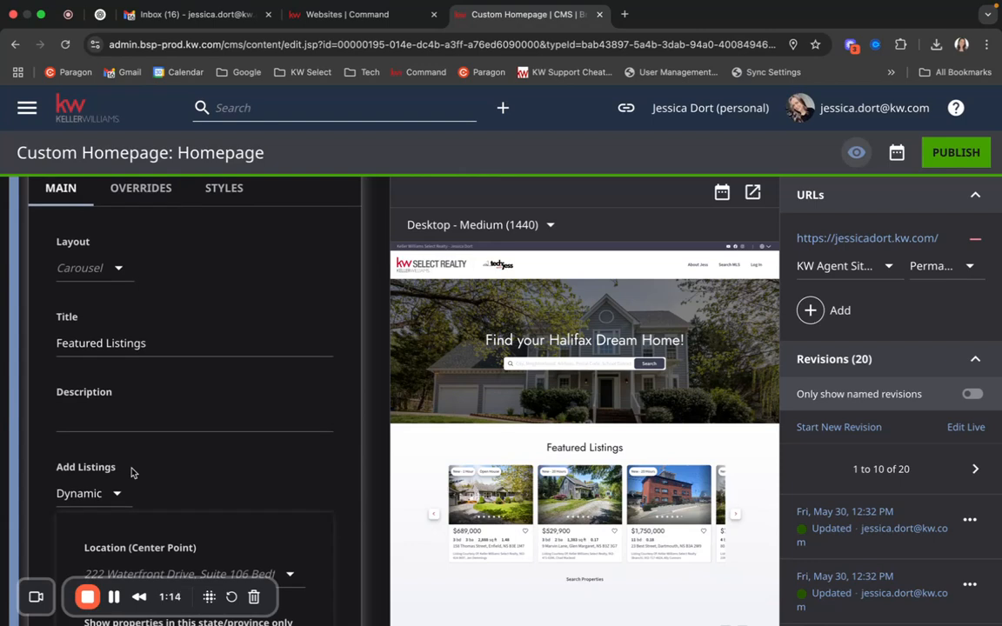
# Change the listing module's title to "My Listings" and leave its description empty.
pyautogui.moveTo(157, 341); pyautogui.dragTo(41, 353)
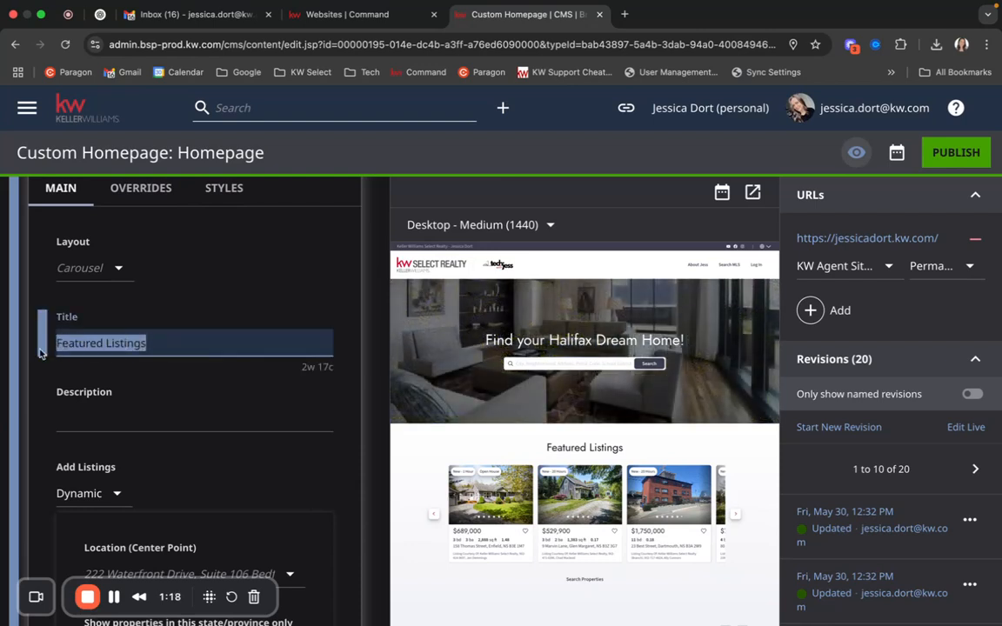
pyautogui.write('My Listings')
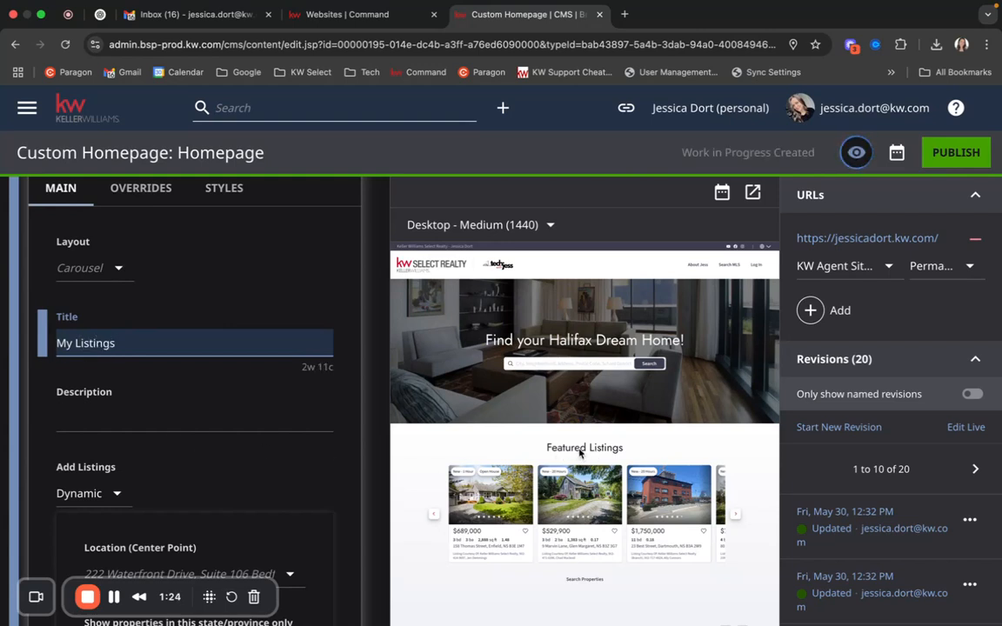
pyautogui.click(303, 385)
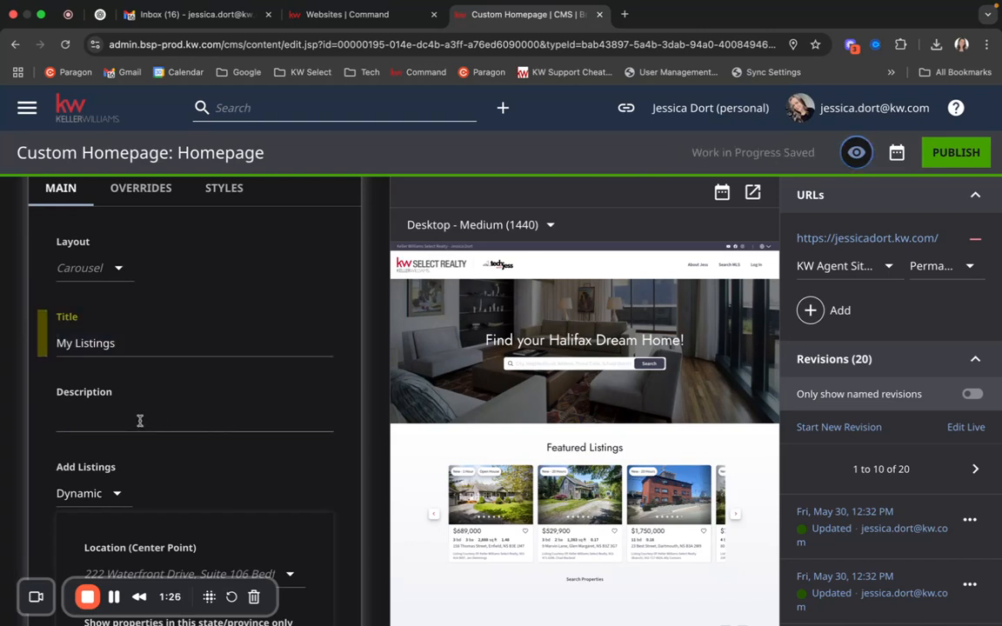
pyautogui.click(141, 418)
pyautogui.click(267, 446)
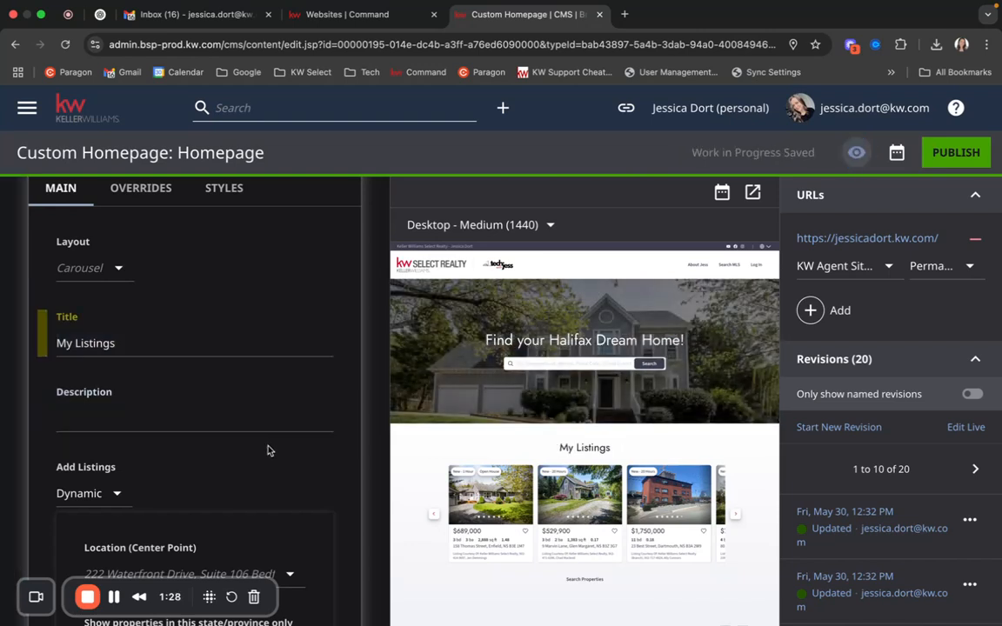
# Choose Dynamic as the Add Listings source for the My Listings module.
pyautogui.scroll(-3, 269, 447)
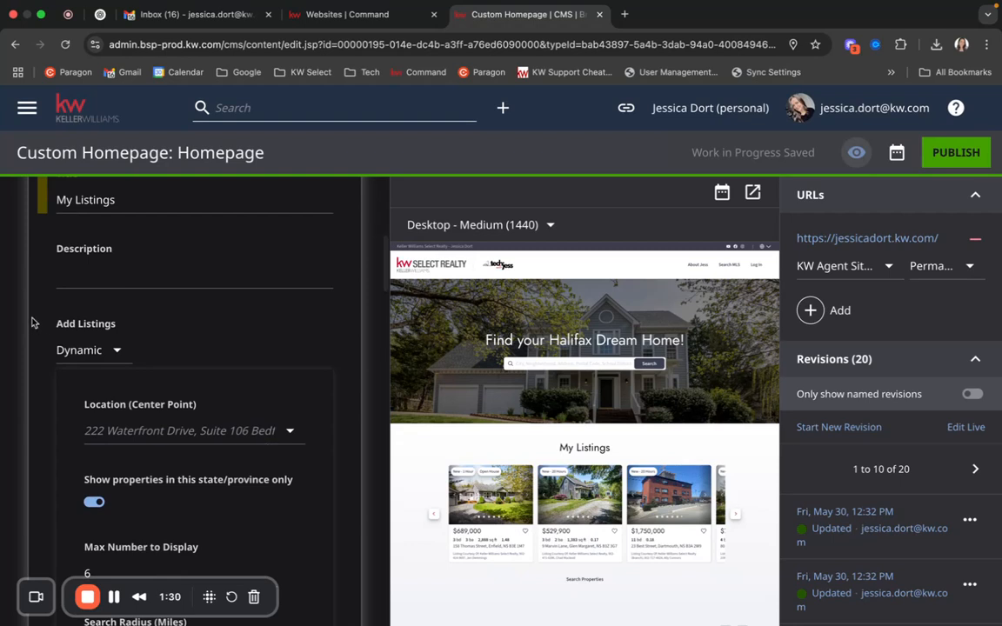
pyautogui.click(112, 350)
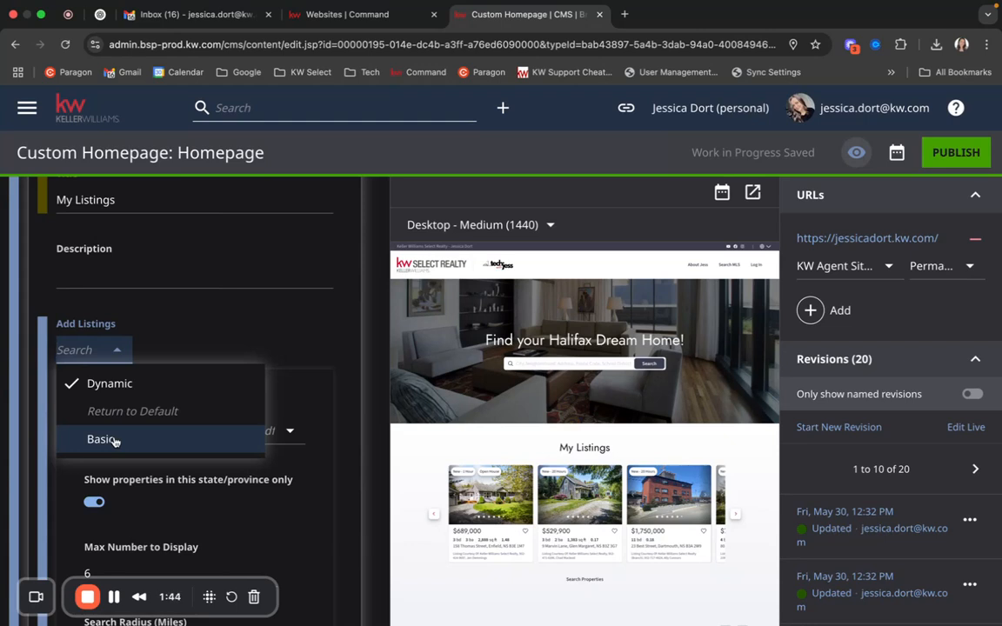
pyautogui.click(129, 383)
# Examine the dynamic listing settings for location, maximum number, search radius, sort order, pinned listings and Feature Listings By.
pyautogui.scroll(-3, 209, 339)
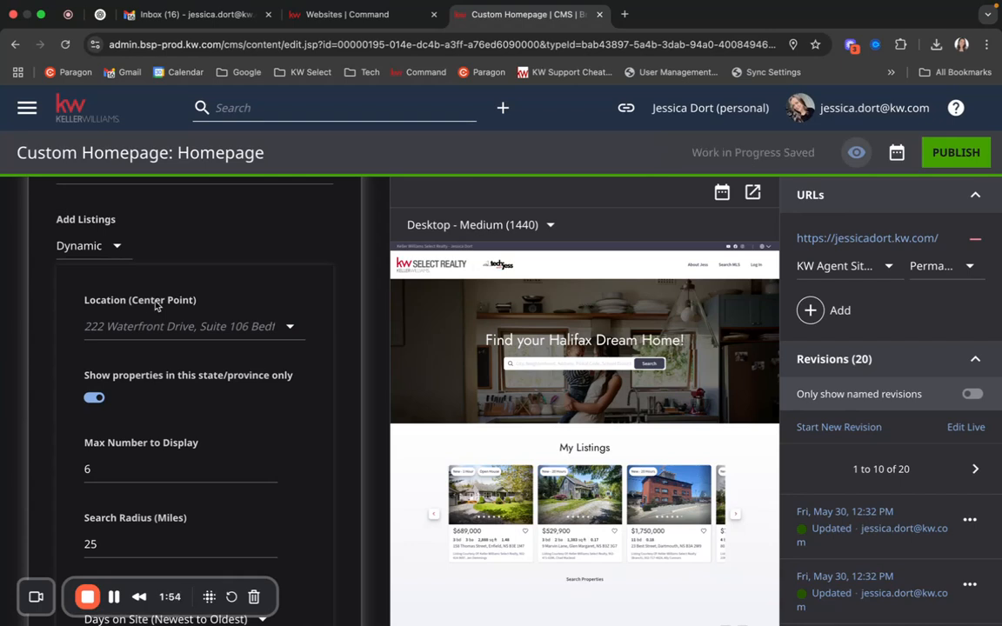
pyautogui.click(163, 328)
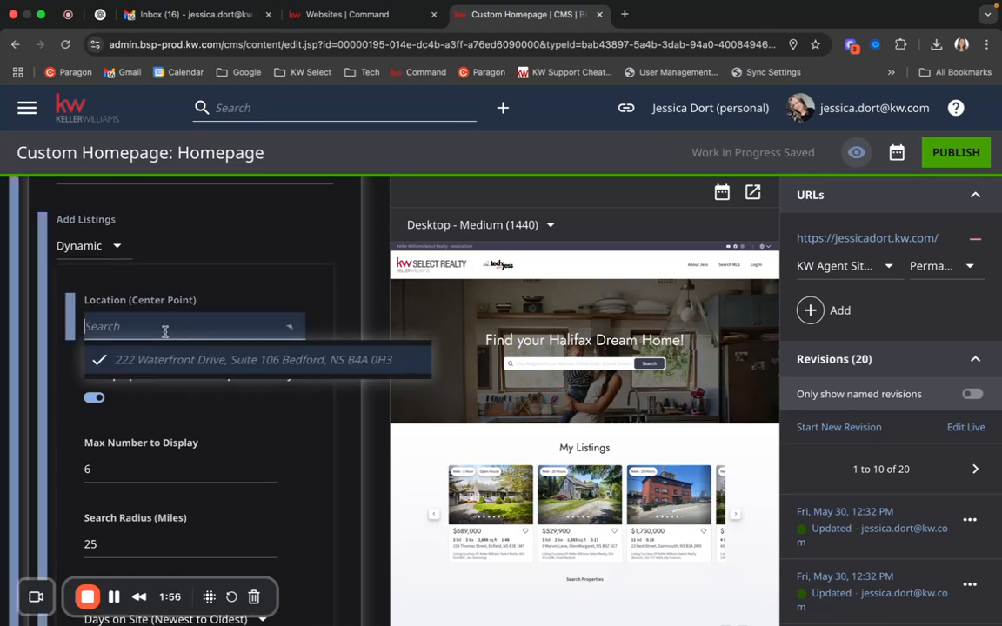
pyautogui.click(232, 280)
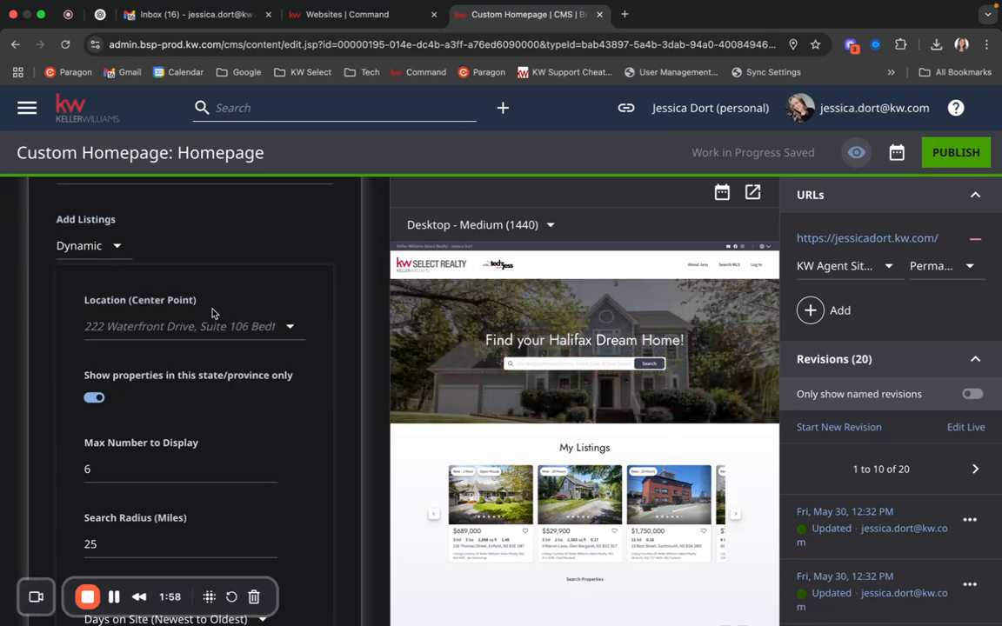
pyautogui.scroll(-3, 199, 465)
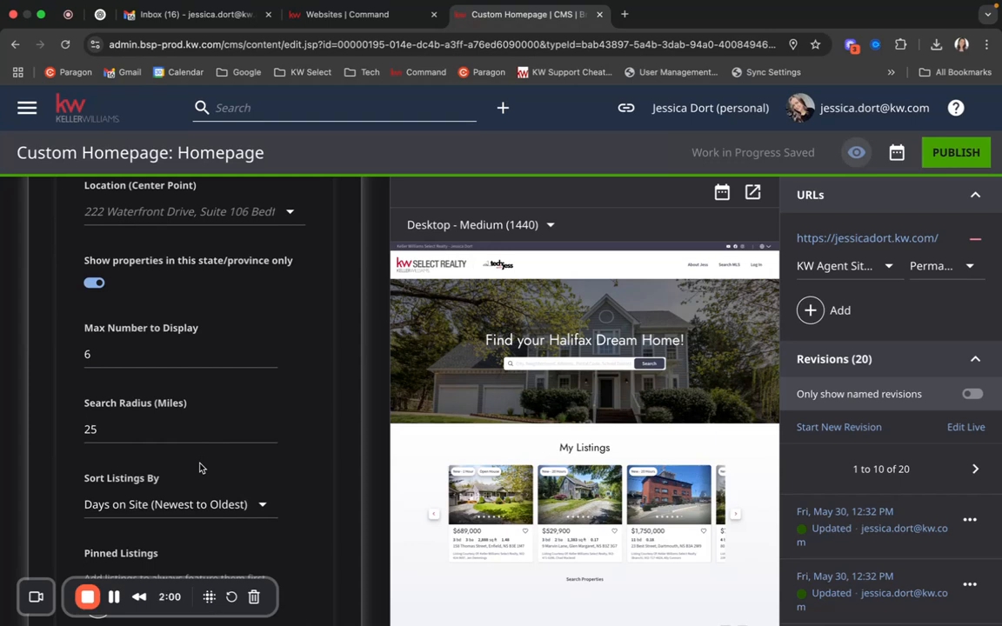
pyautogui.scroll(-4, 200, 467)
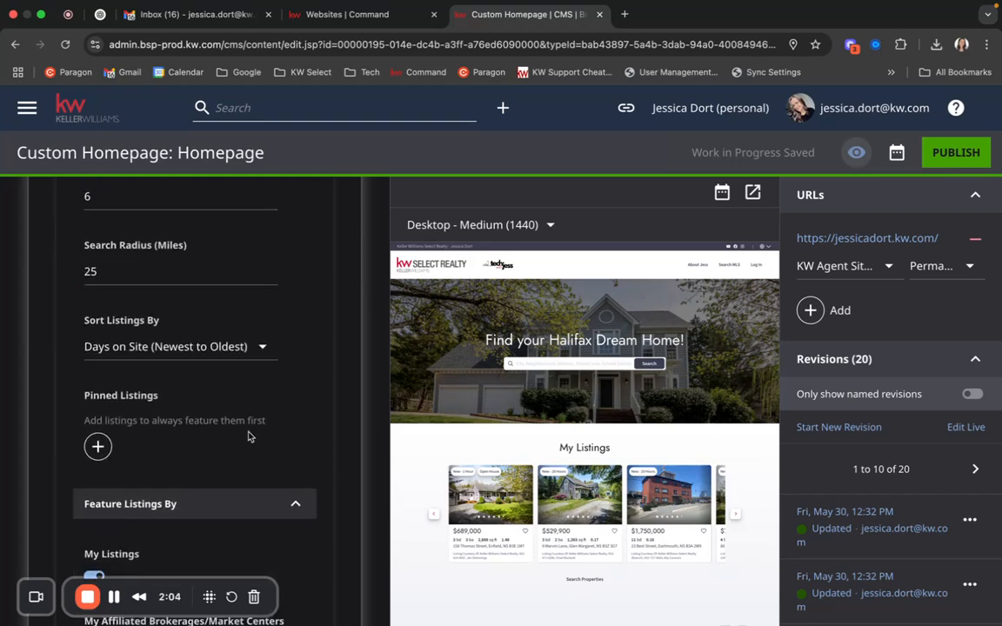
pyautogui.scroll(-5, 248, 439)
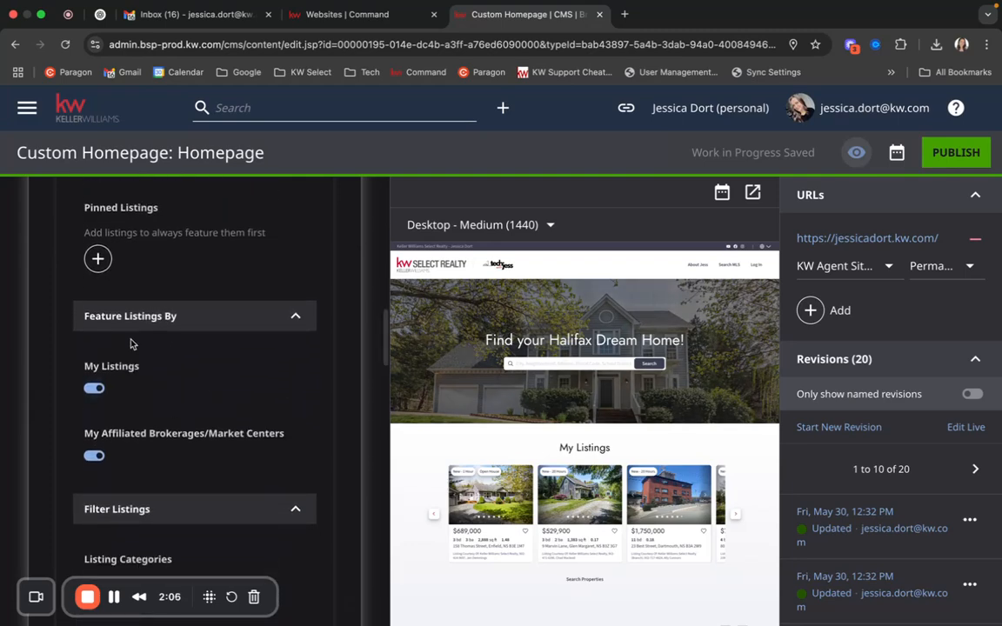
pyautogui.click(139, 317)
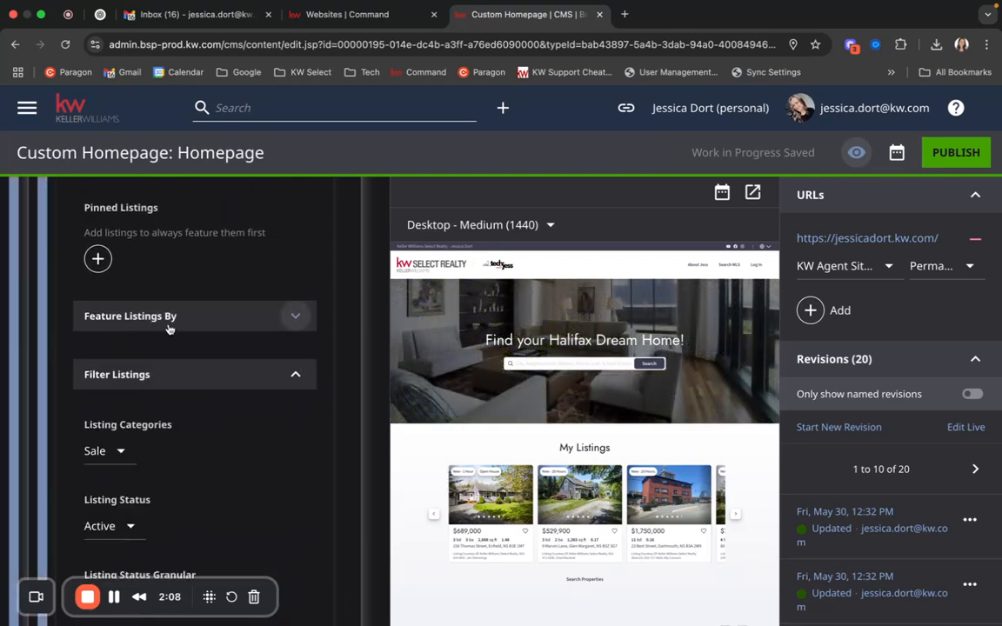
pyautogui.click(148, 316)
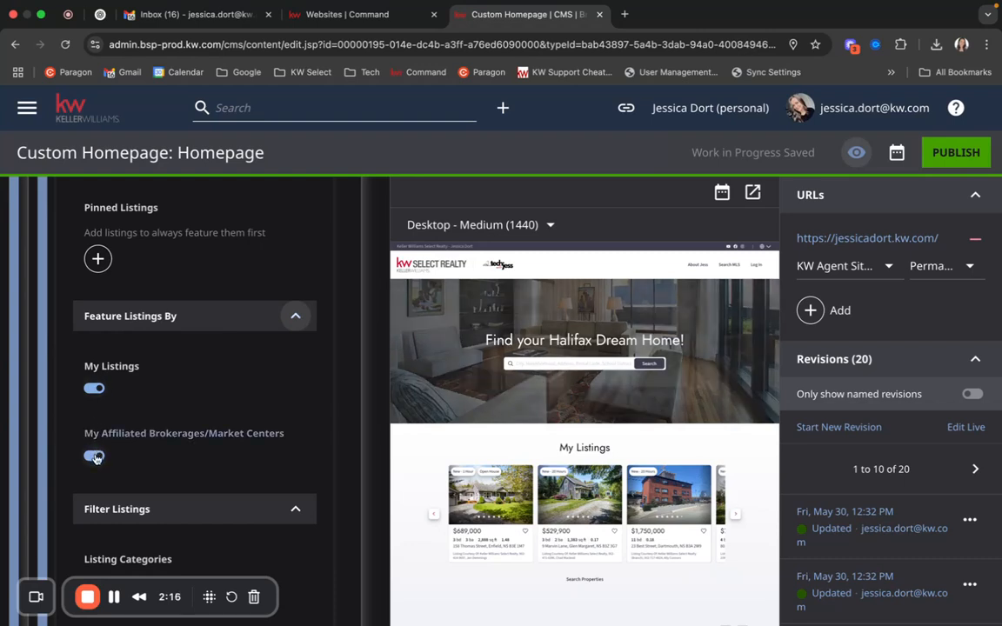
# Try featuring listings without My Affiliated Brokerages/Market Centers, and turn that option back on after each preview.
pyautogui.click(94, 456)
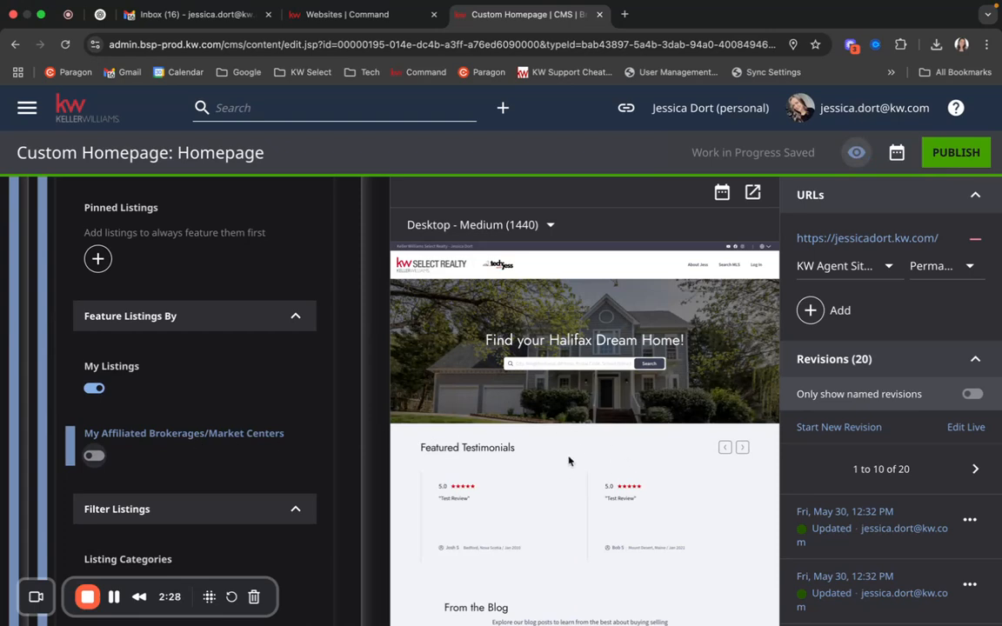
pyautogui.click(94, 454)
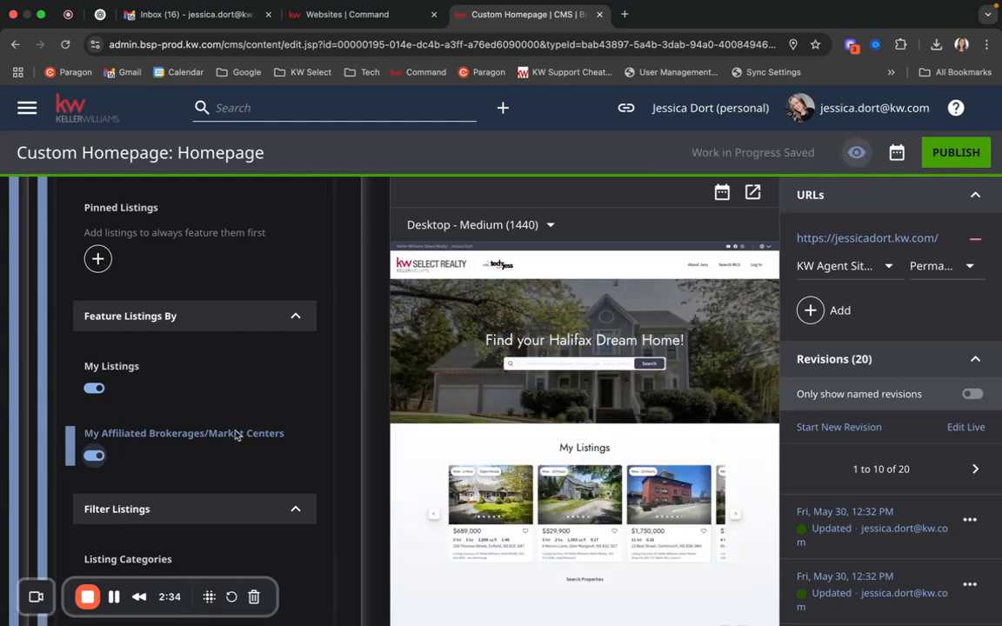
pyautogui.click(93, 457)
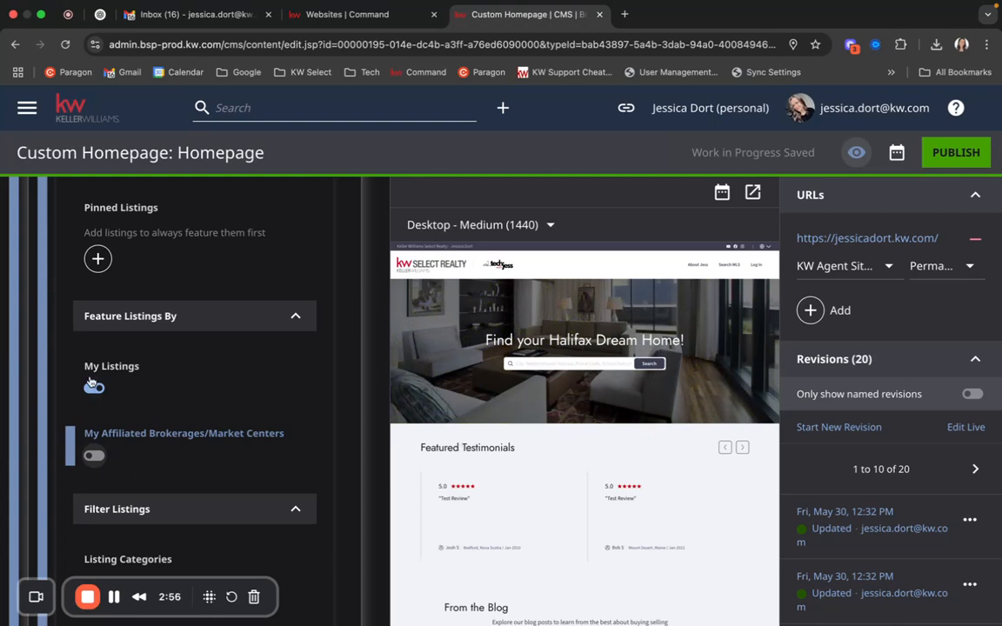
pyautogui.click(94, 457)
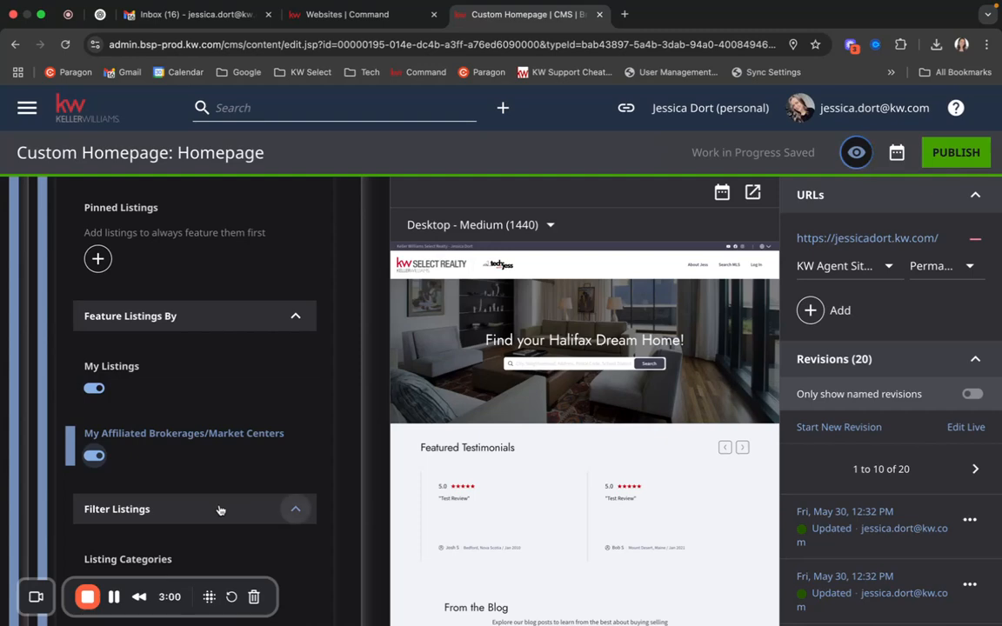
# Examine the Filter Listings options, including listing categories, listing status, property types, and bathroom and bedroom limits.
pyautogui.scroll(-5, 219, 509)
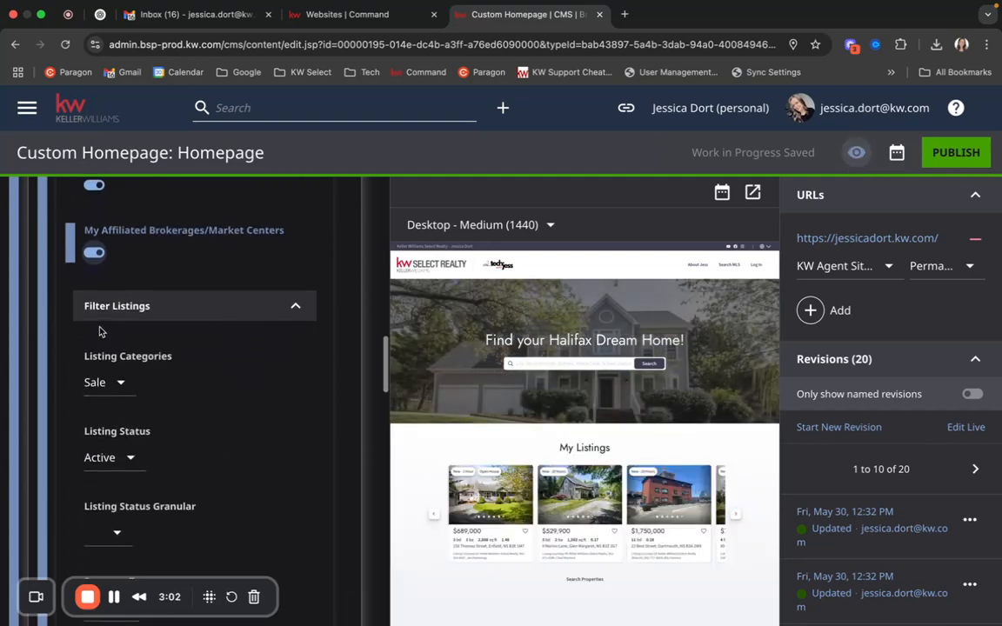
pyautogui.scroll(-1, 159, 417)
pyautogui.scroll(-1, 156, 443)
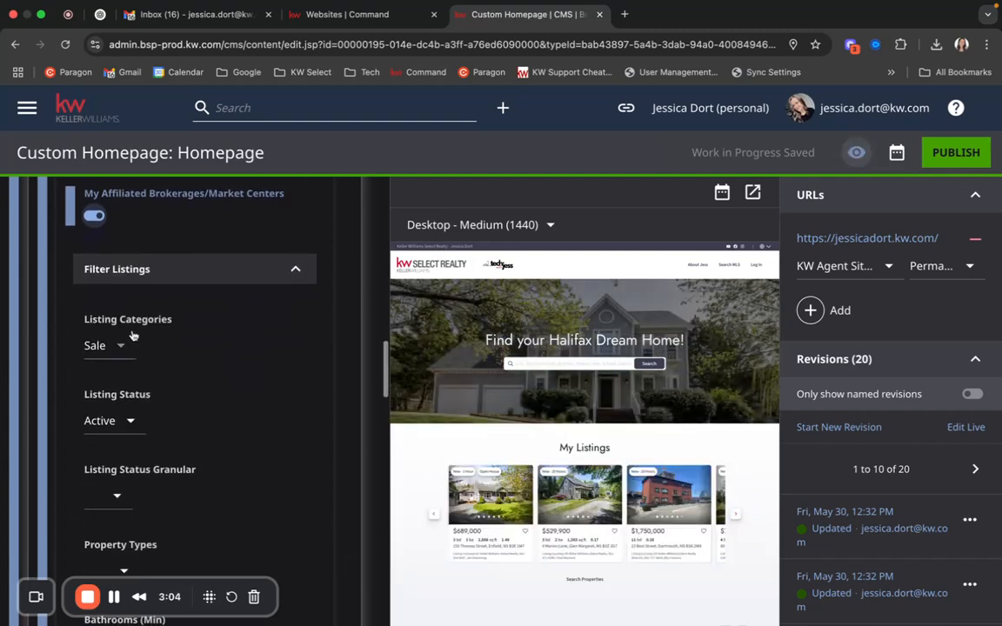
pyautogui.click(117, 347)
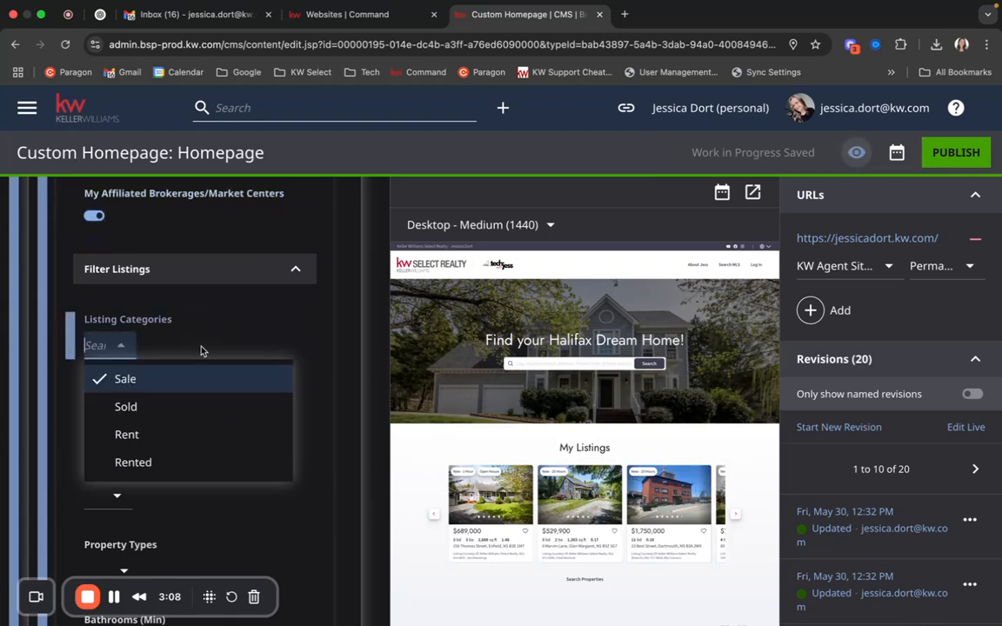
pyautogui.click(257, 291)
pyautogui.click(126, 426)
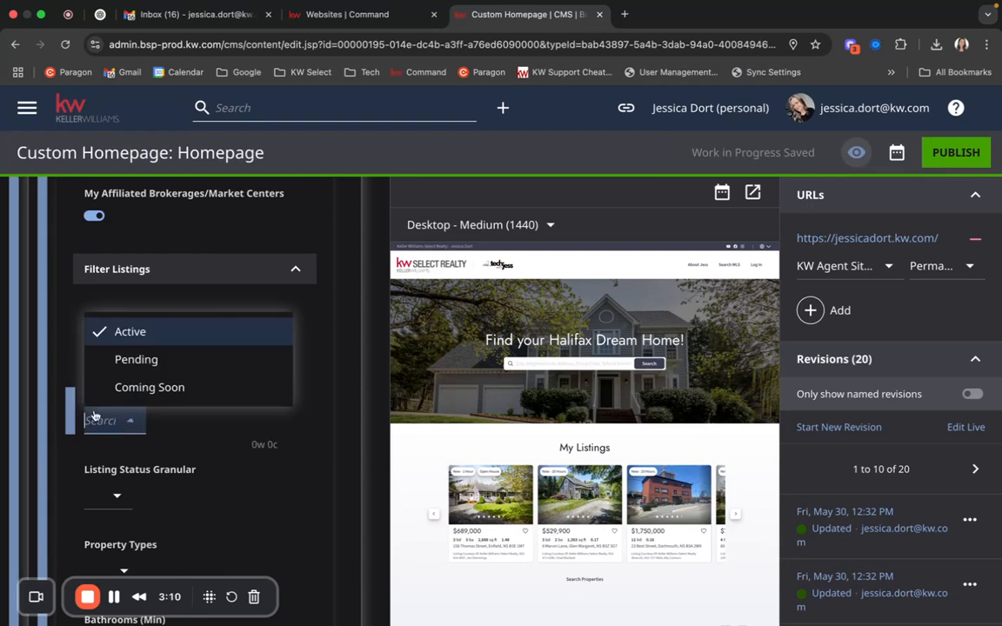
pyautogui.click(317, 365)
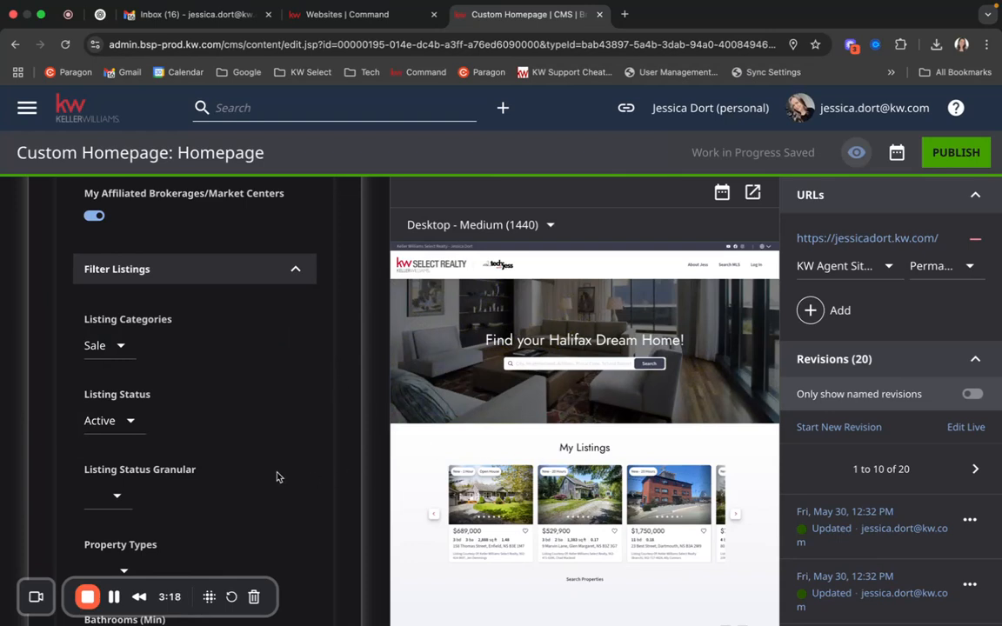
pyautogui.scroll(-10, 276, 477)
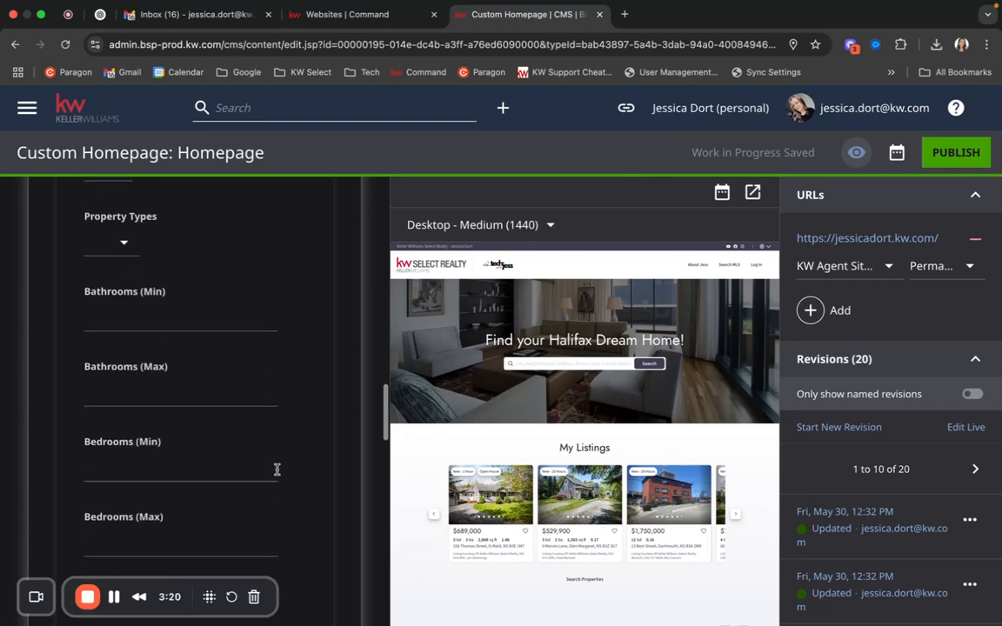
pyautogui.scroll(-2, 277, 469)
pyautogui.scroll(6, 277, 470)
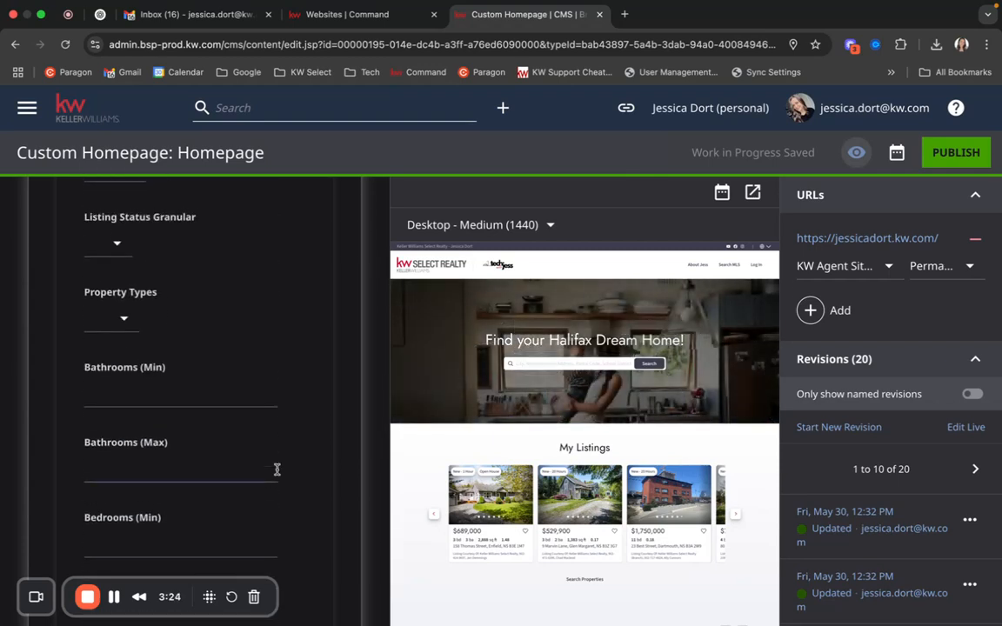
pyautogui.scroll(3, 235, 416)
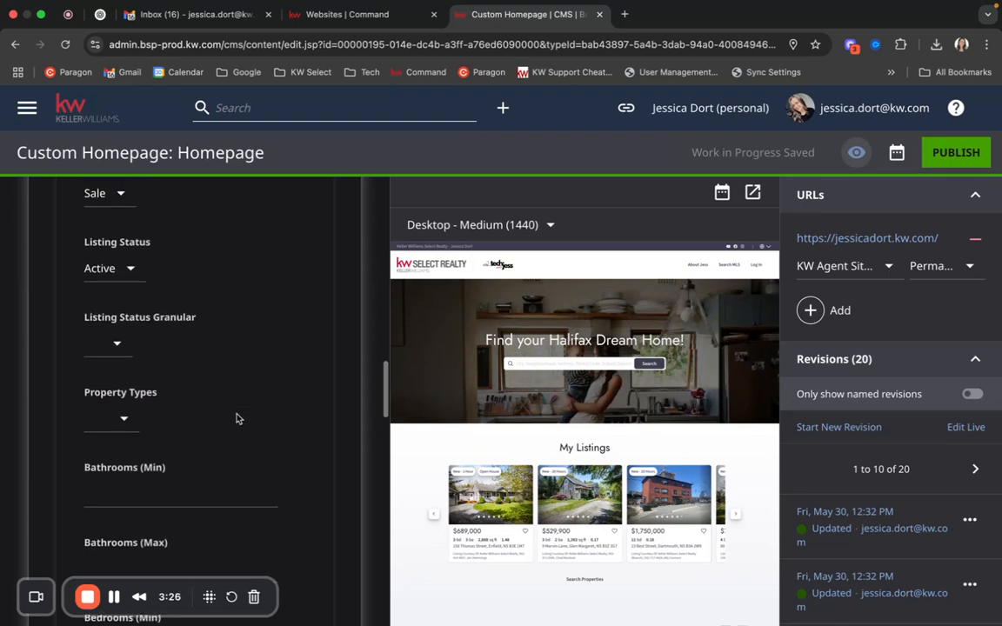
# Review the Sort Listings By options for the dynamic listings and check the listings carousel in the preview.
pyautogui.scroll(7, 226, 351)
pyautogui.scroll(6, 227, 351)
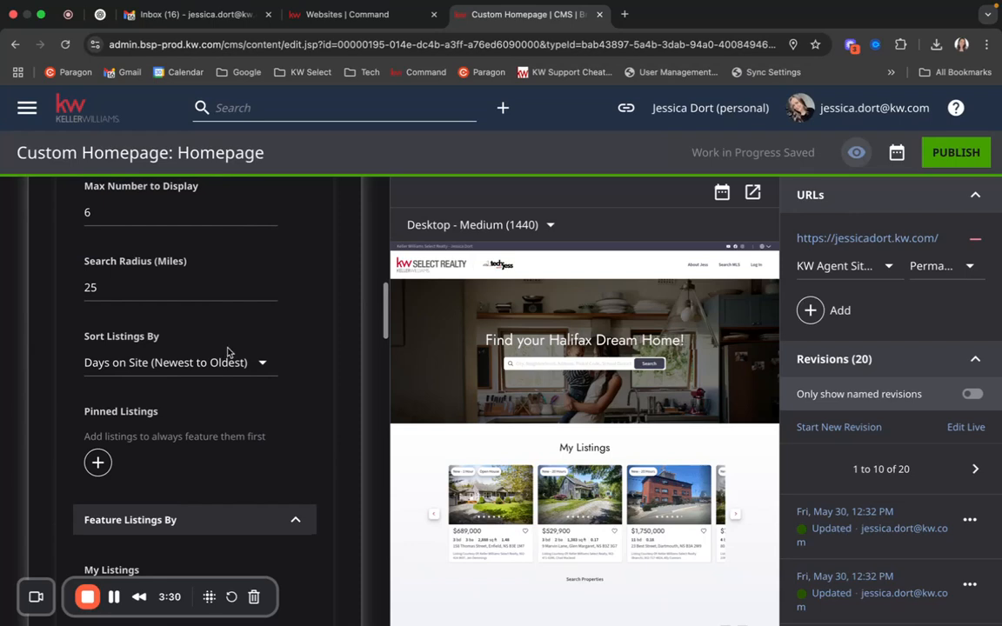
pyautogui.click(154, 363)
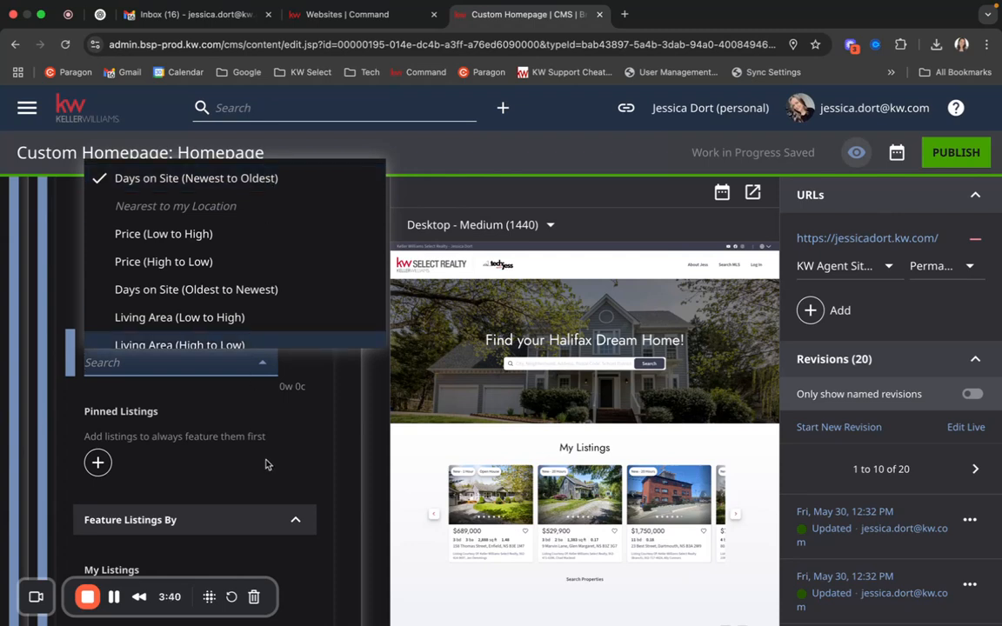
pyautogui.click(316, 410)
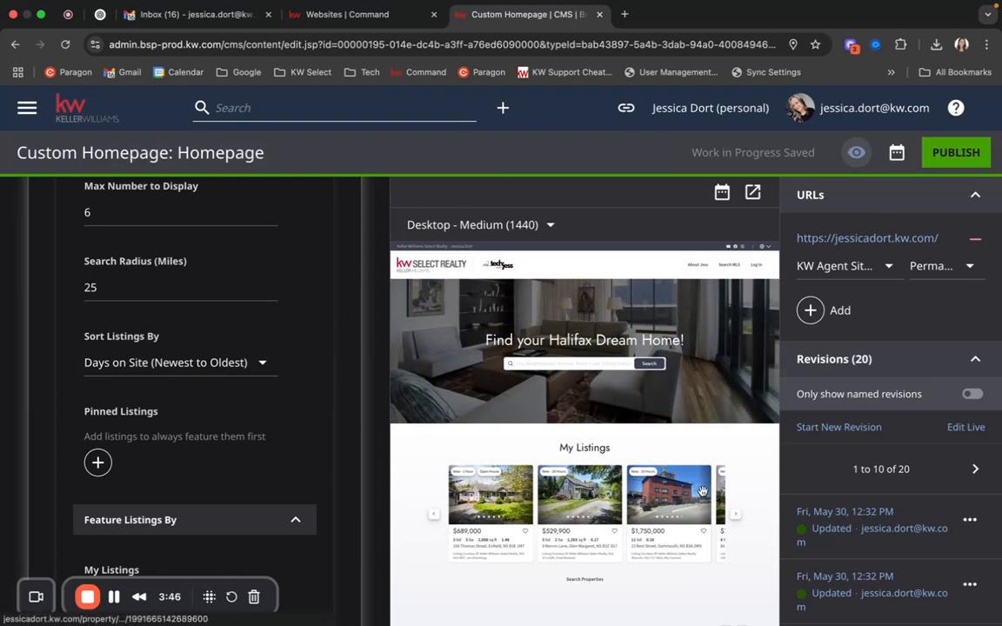
pyautogui.click(737, 519)
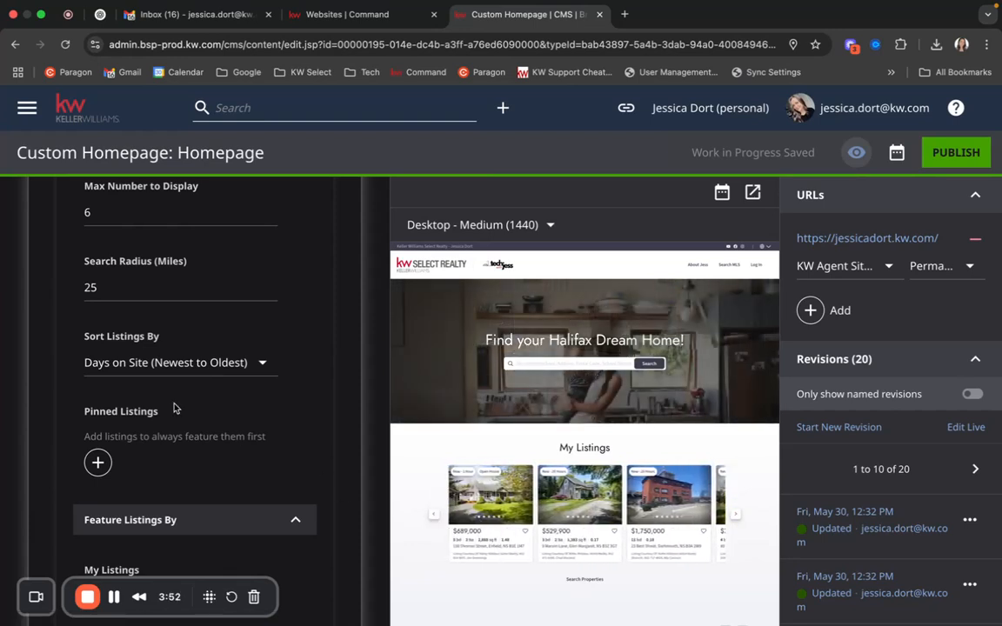
# Change the title of the My Listings module to Office Listings.
pyautogui.scroll(5, 225, 413)
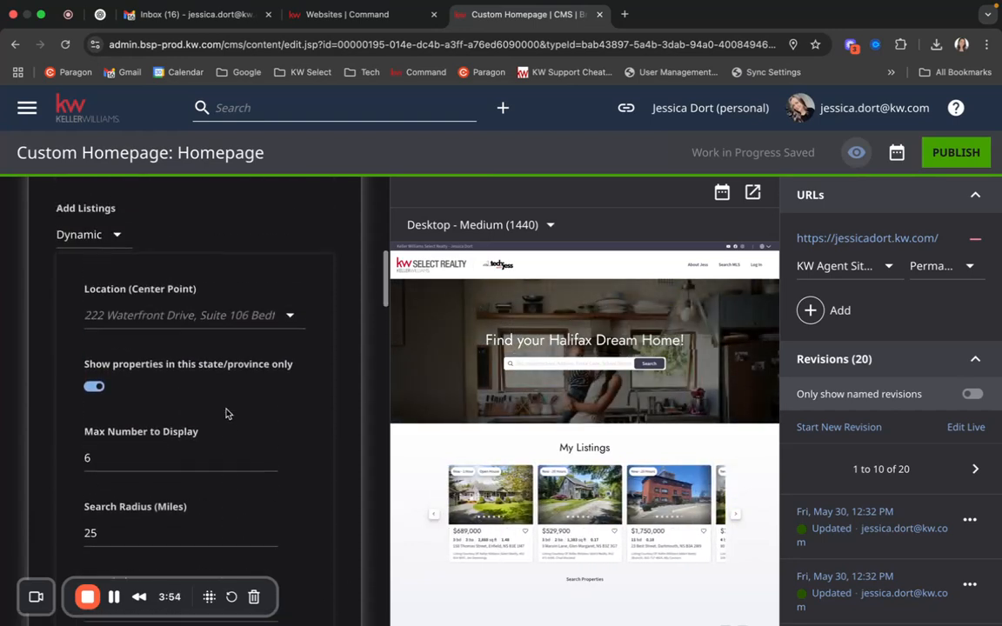
pyautogui.scroll(4, 225, 413)
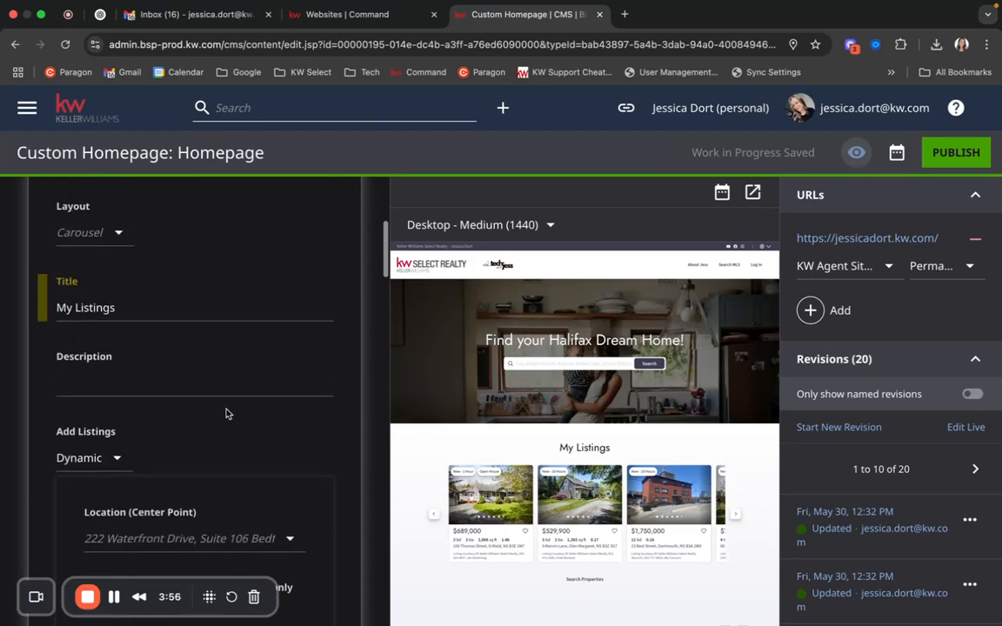
pyautogui.scroll(-1, 225, 414)
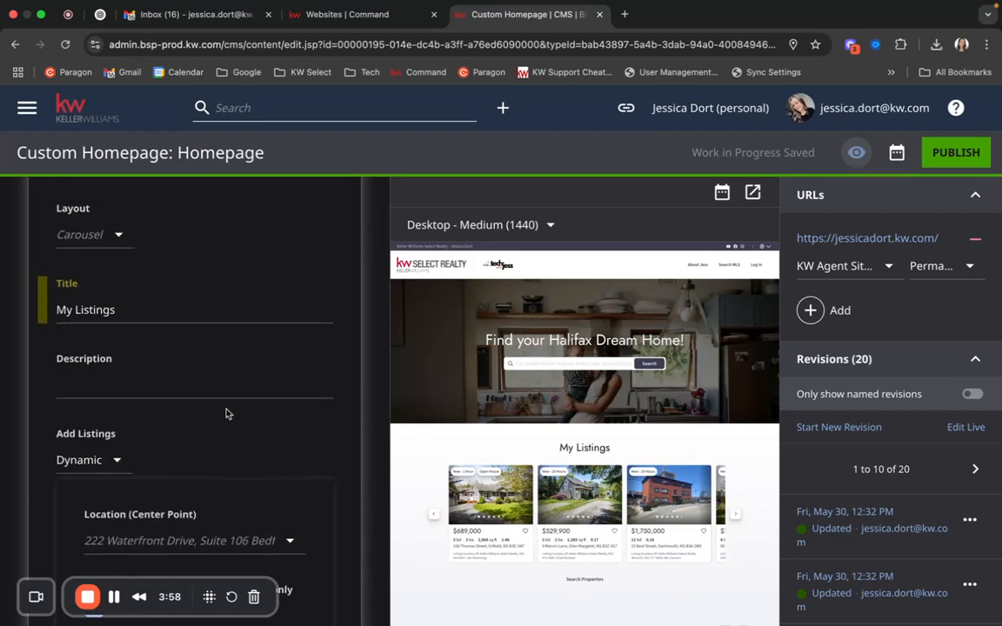
pyautogui.scroll(-2, 225, 413)
pyautogui.scroll(2, 226, 411)
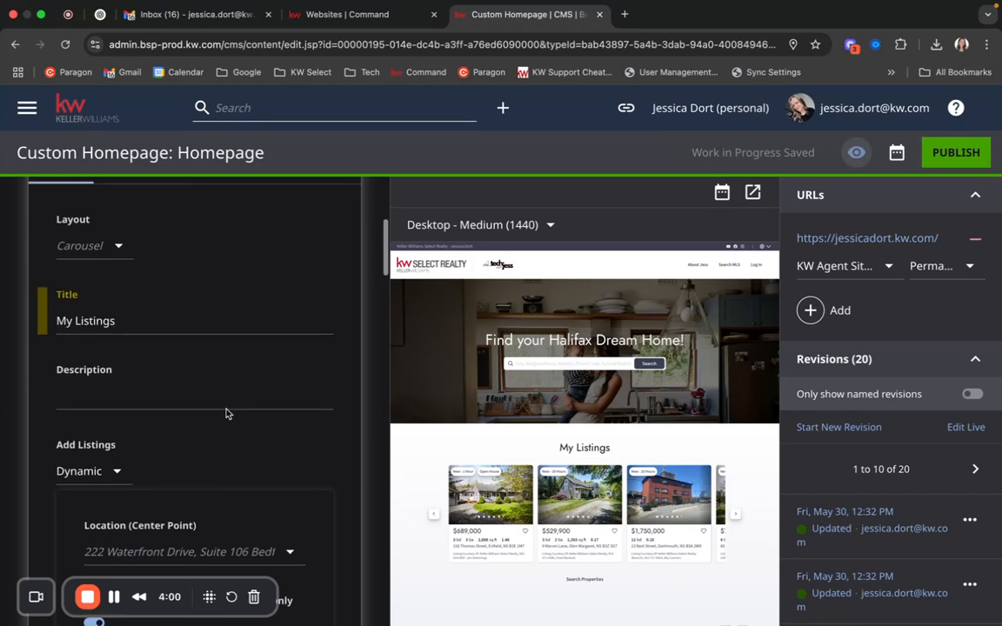
pyautogui.click(112, 320)
pyautogui.moveTo(111, 320); pyautogui.dragTo(55, 320)
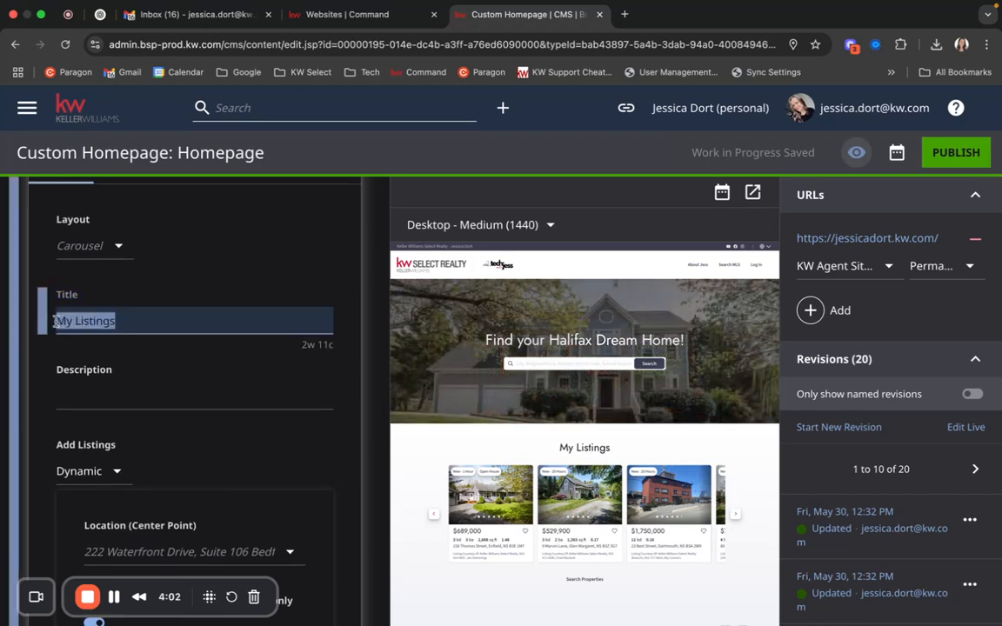
pyautogui.write('Office')
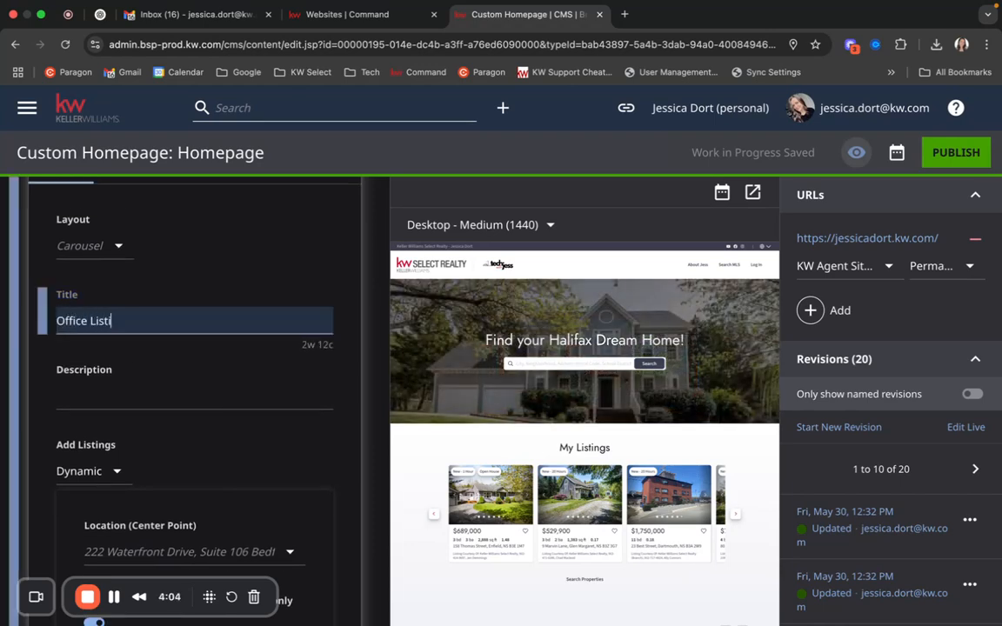
pyautogui.click(94, 282)
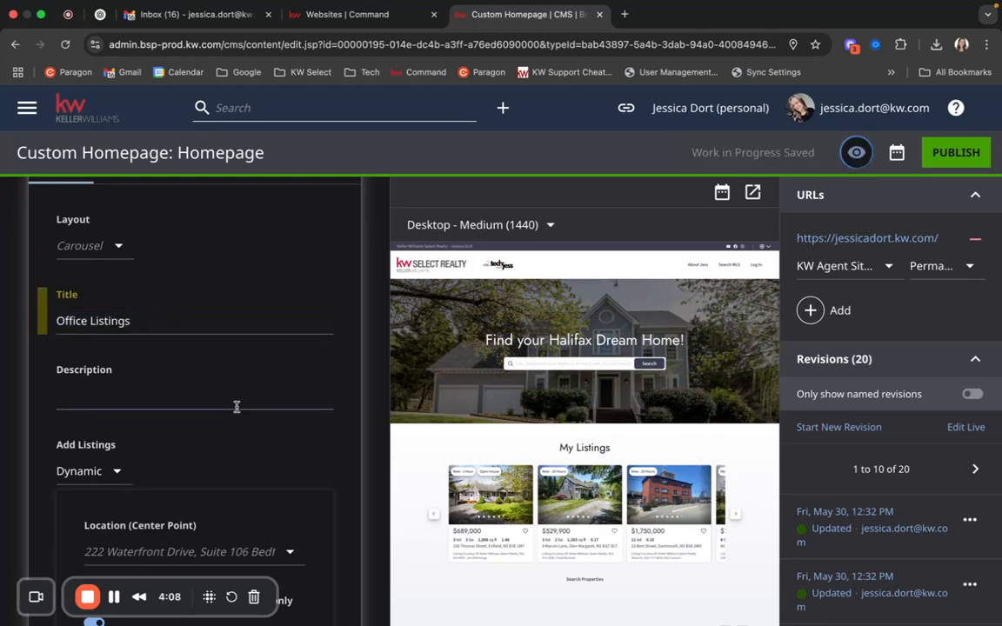
# Turn off My Listings under Feature Listings By, leaving My Affiliated Brokerages/Market Centers as the featured source for the Office Listings module.
pyautogui.scroll(-3, 236, 406)
pyautogui.scroll(-10, 235, 406)
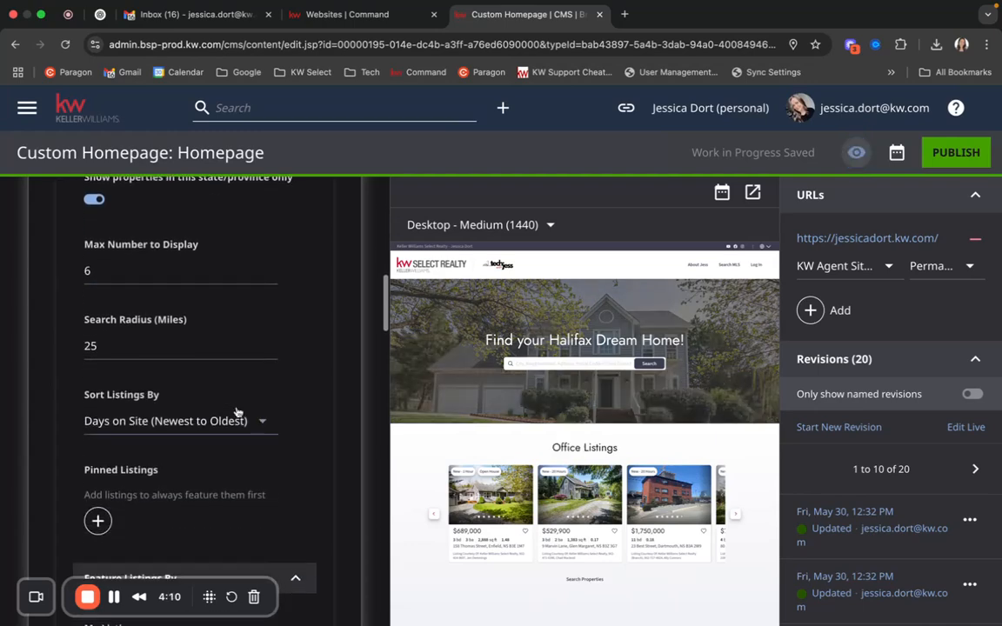
pyautogui.scroll(-3, 236, 411)
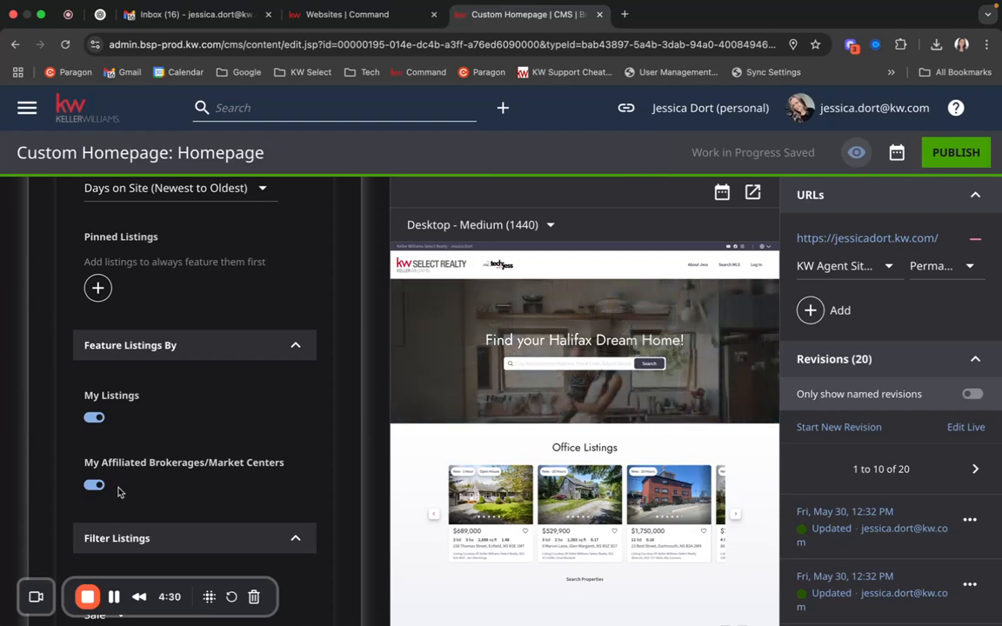
pyautogui.click(95, 419)
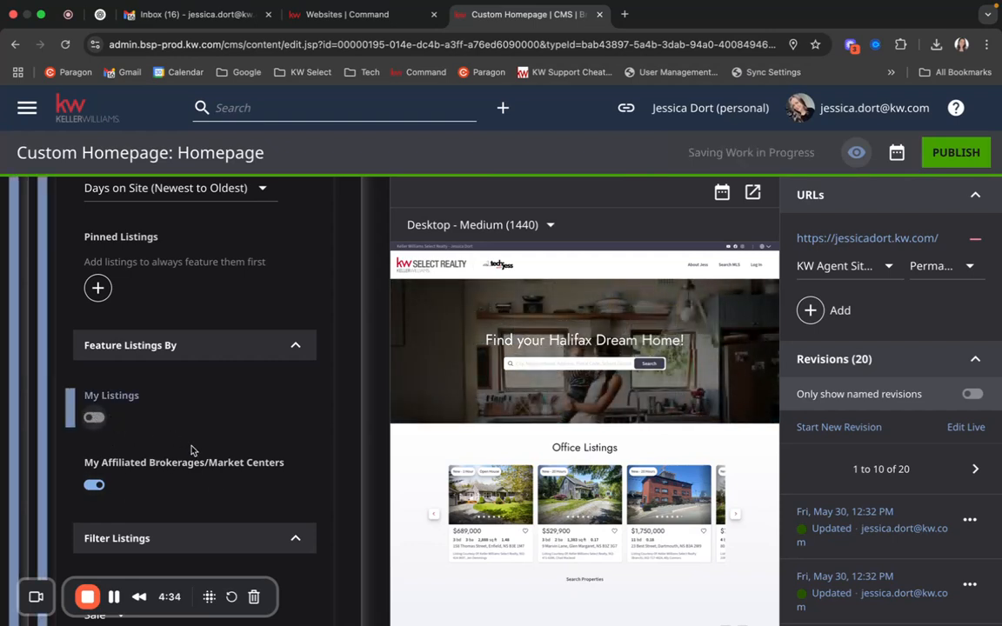
# Publish the homepage changes and check the Office Listings section in the preview.
pyautogui.scroll(-3, 197, 415)
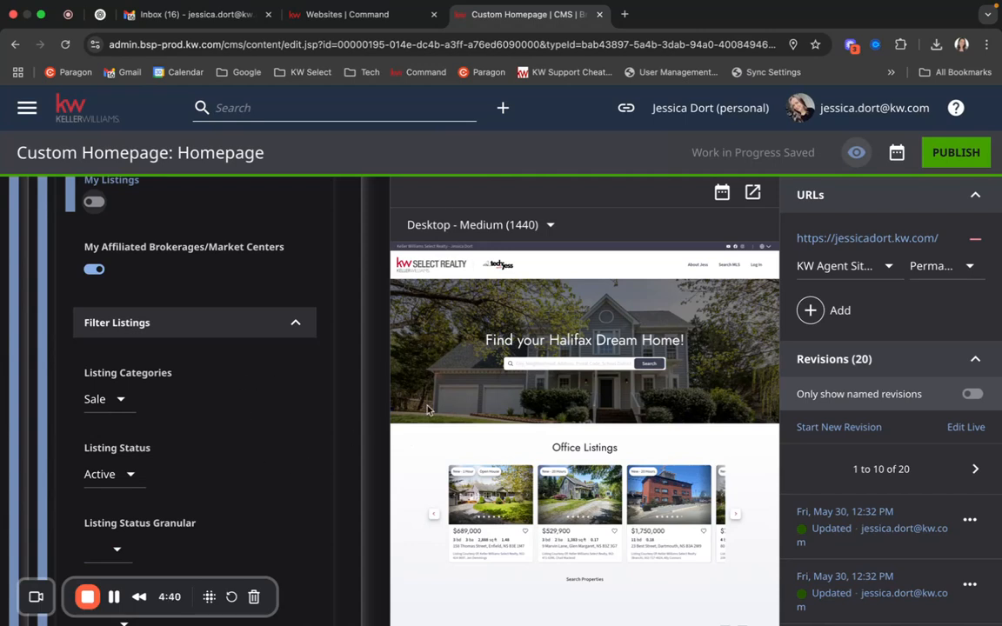
pyautogui.click(960, 154)
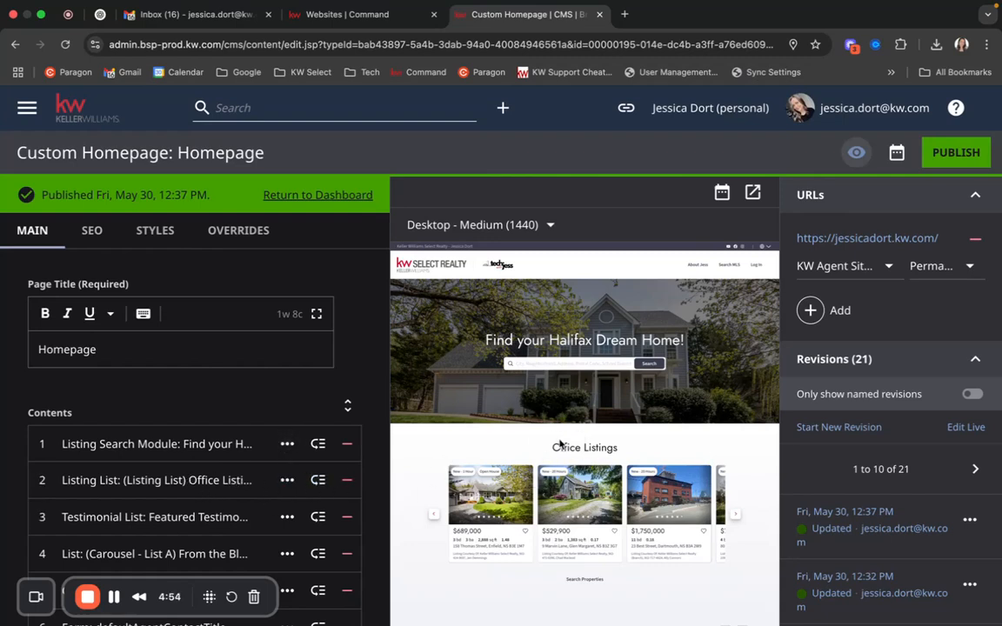
pyautogui.scroll(-2, 556, 469)
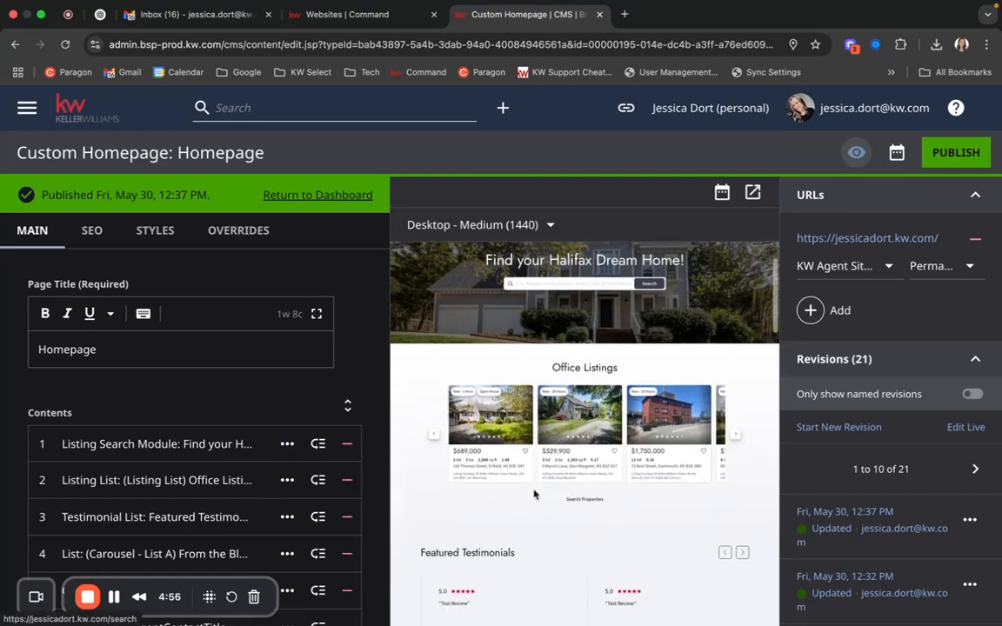
# Add a new module to the homepage contents using the standard Listing List template.
pyautogui.scroll(-5, 287, 479)
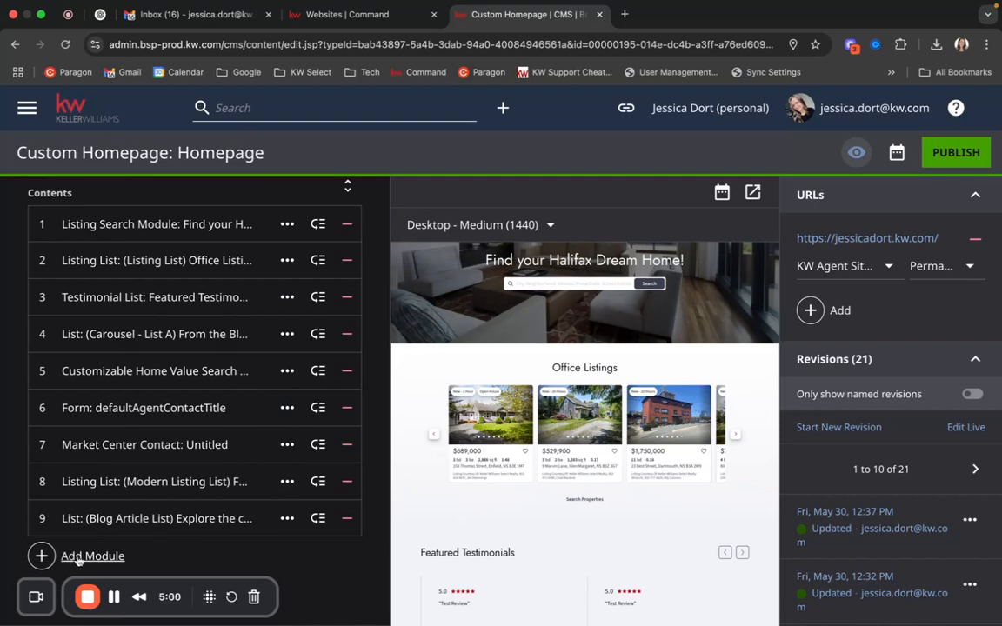
pyautogui.click(79, 558)
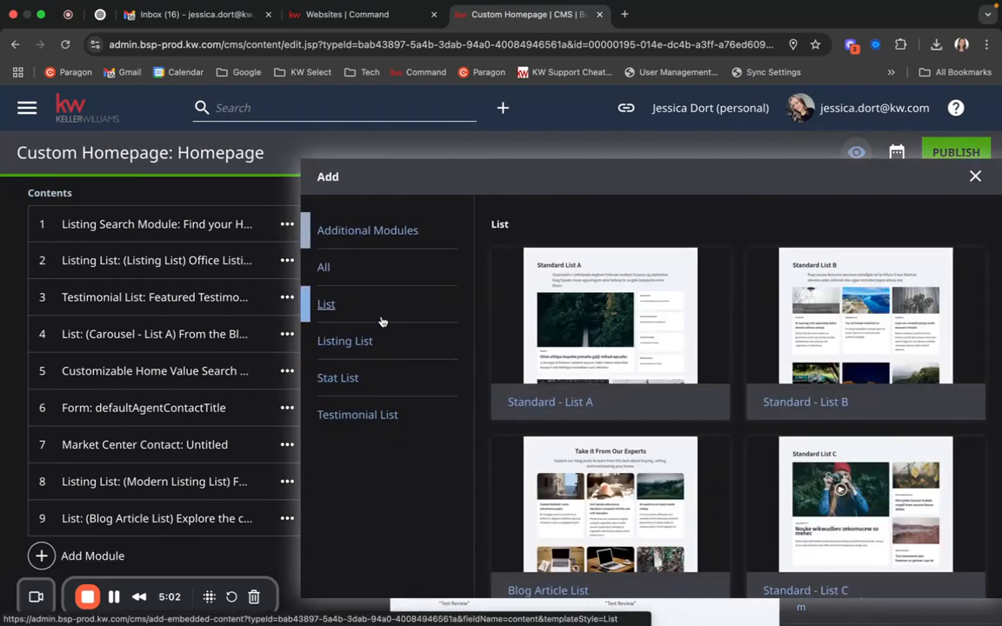
pyautogui.click(344, 343)
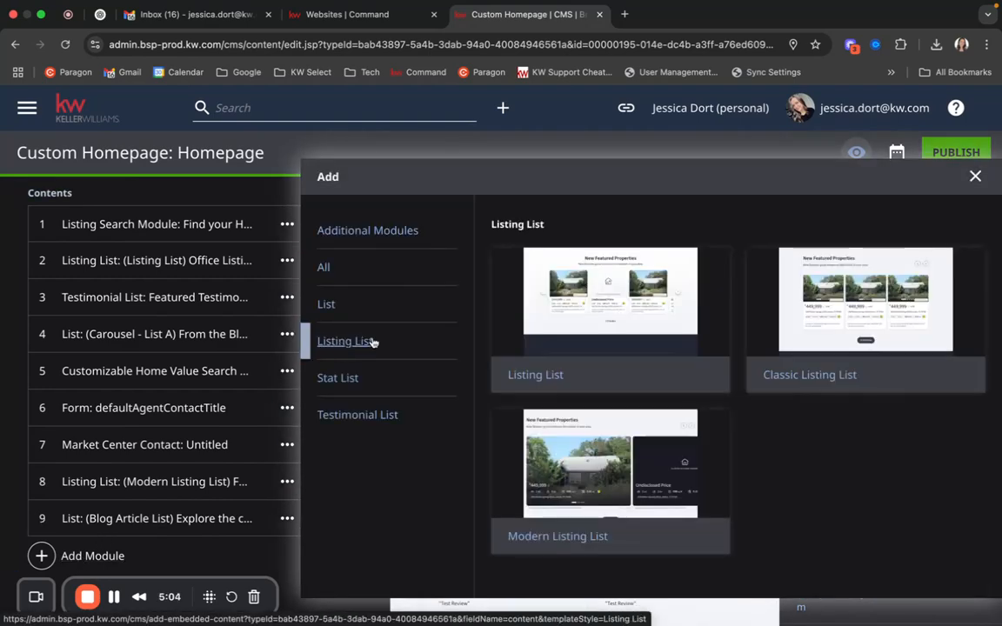
pyautogui.click(607, 329)
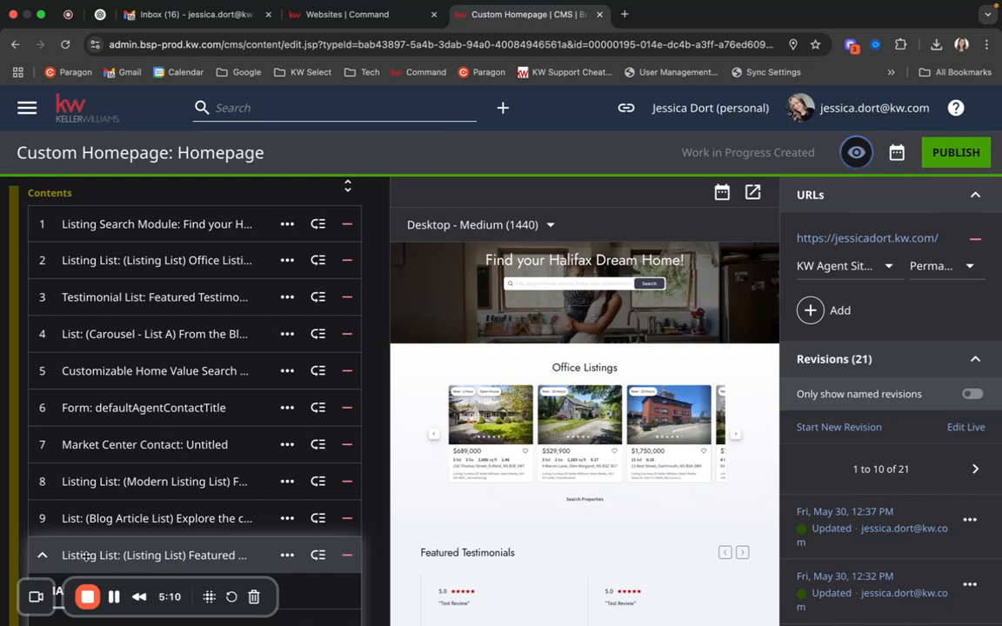
# Move the new Featured Properties listing module to third place in the contents, directly below the Office Listings module.
pyautogui.moveTo(90, 555); pyautogui.dragTo(87, 296)
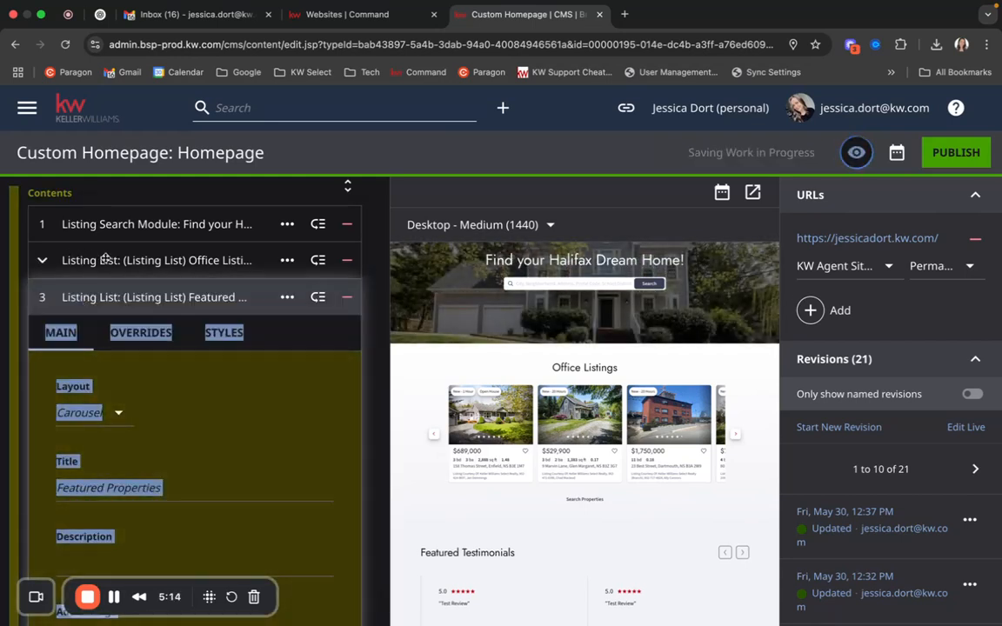
pyautogui.click(204, 387)
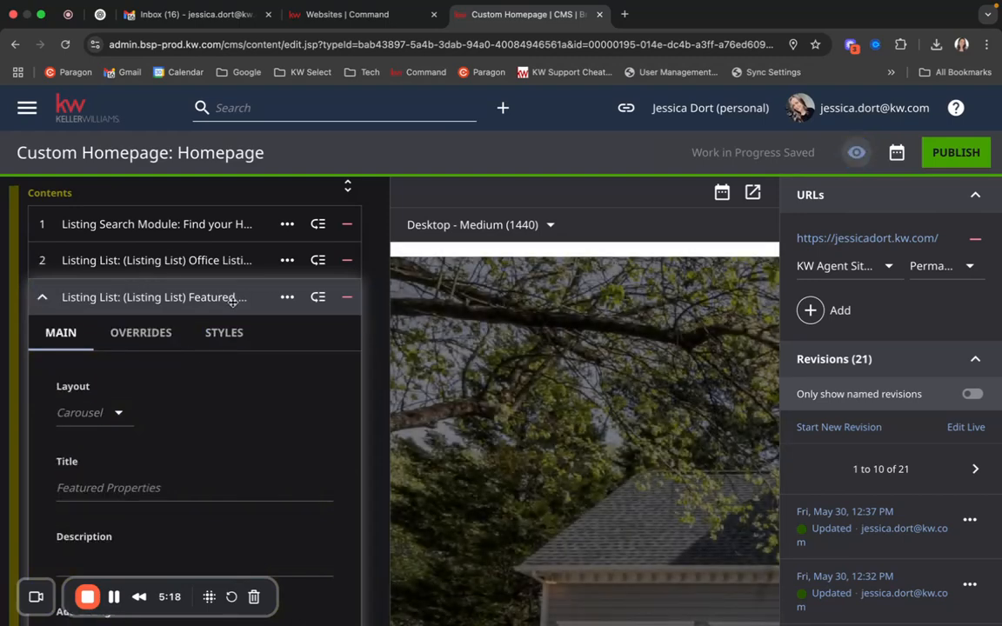
pyautogui.scroll(-1, 172, 453)
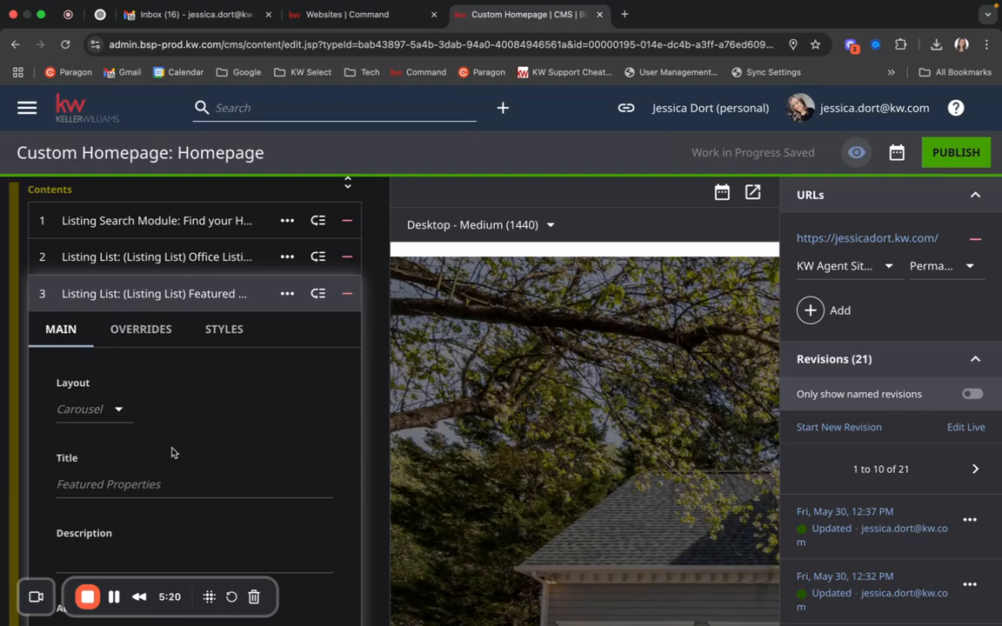